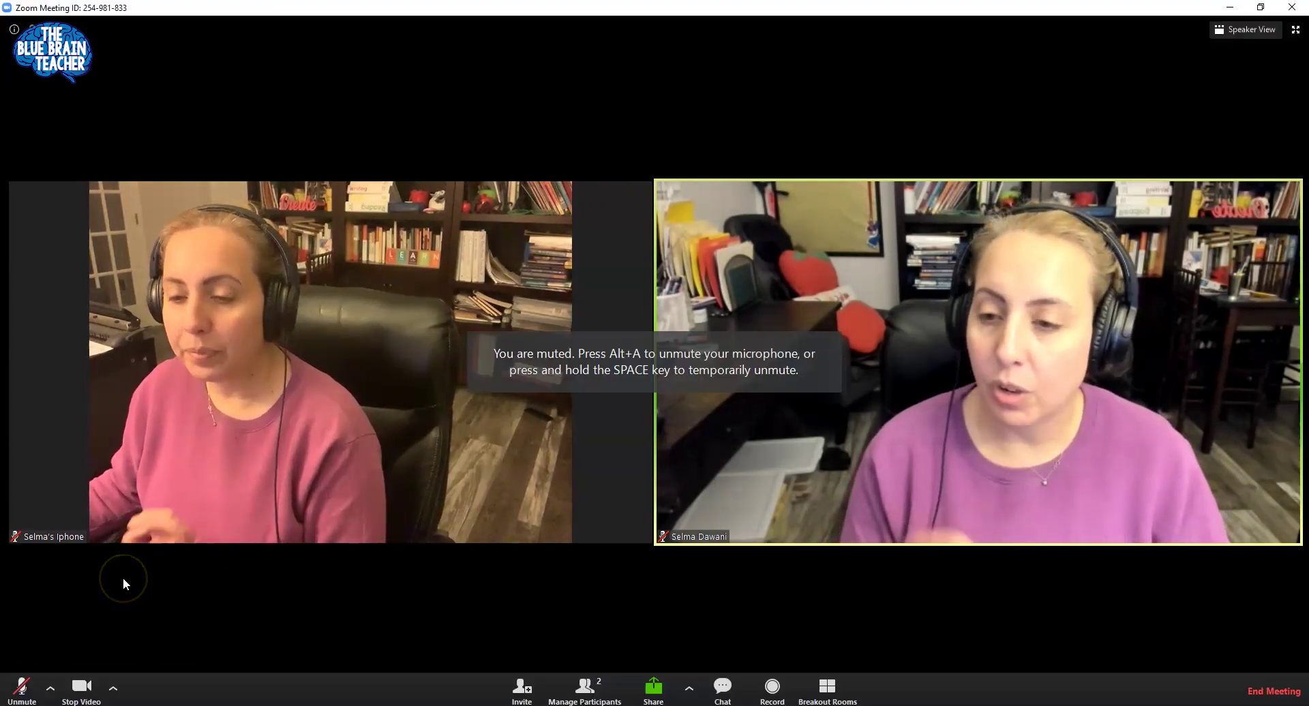
Unmute the microphone and turn the camera video back on.
{"action": "left_click", "coordinate": [26, 690]}
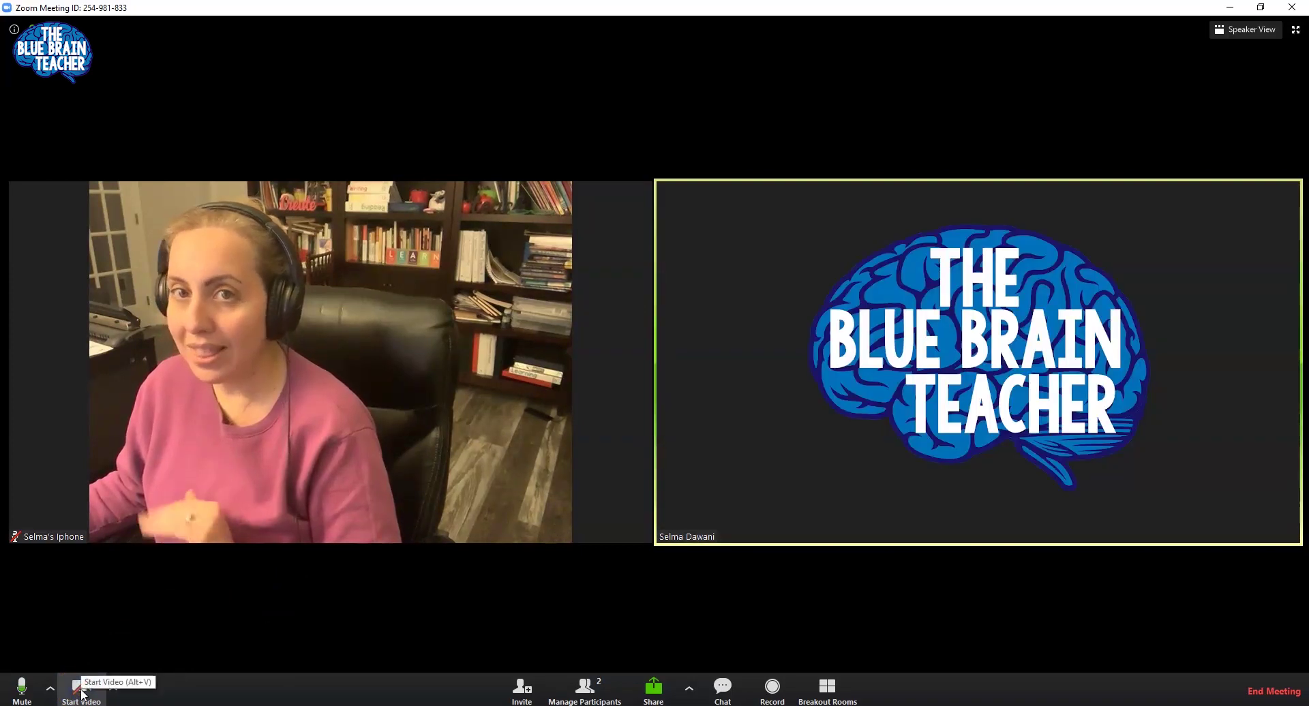
{"action": "left_click", "coordinate": [80, 692]}
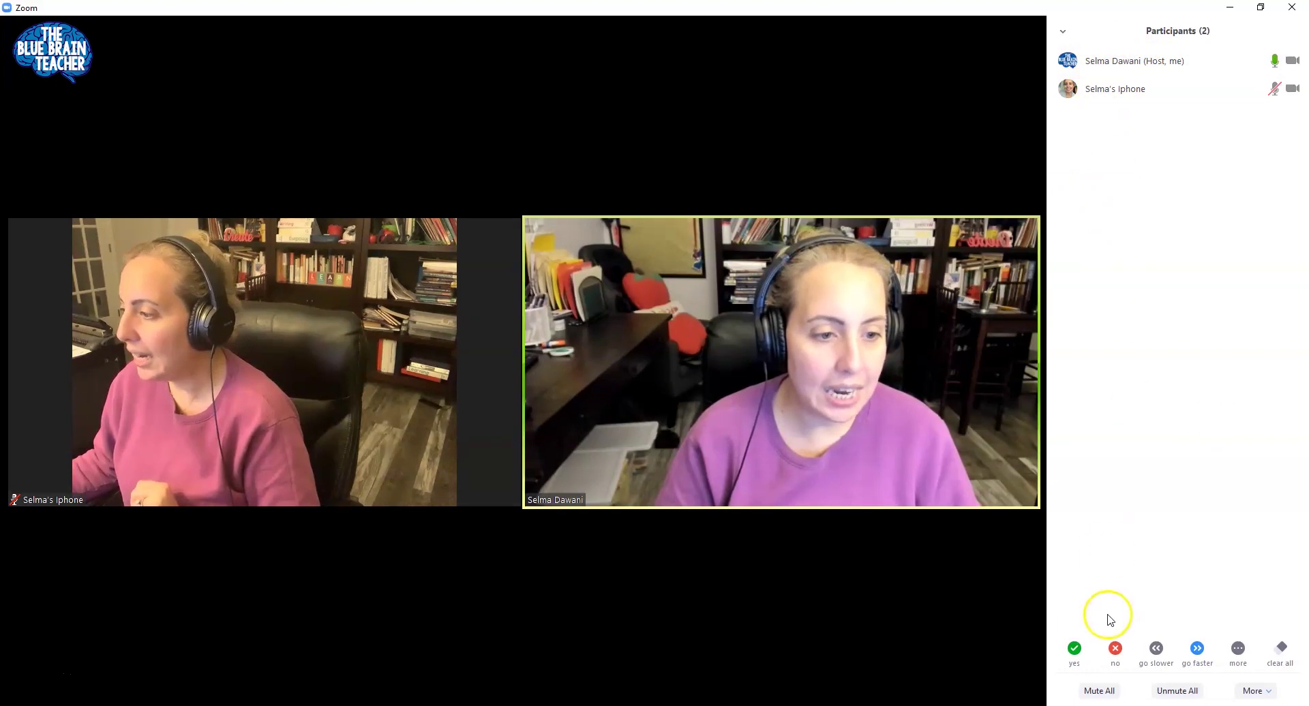
Open the meeting chat and send the message "Hi everyone!" to all participants.
{"action": "mouse_move", "coordinate": [995, 695]}
{"action": "left_click", "coordinate": [605, 683]}
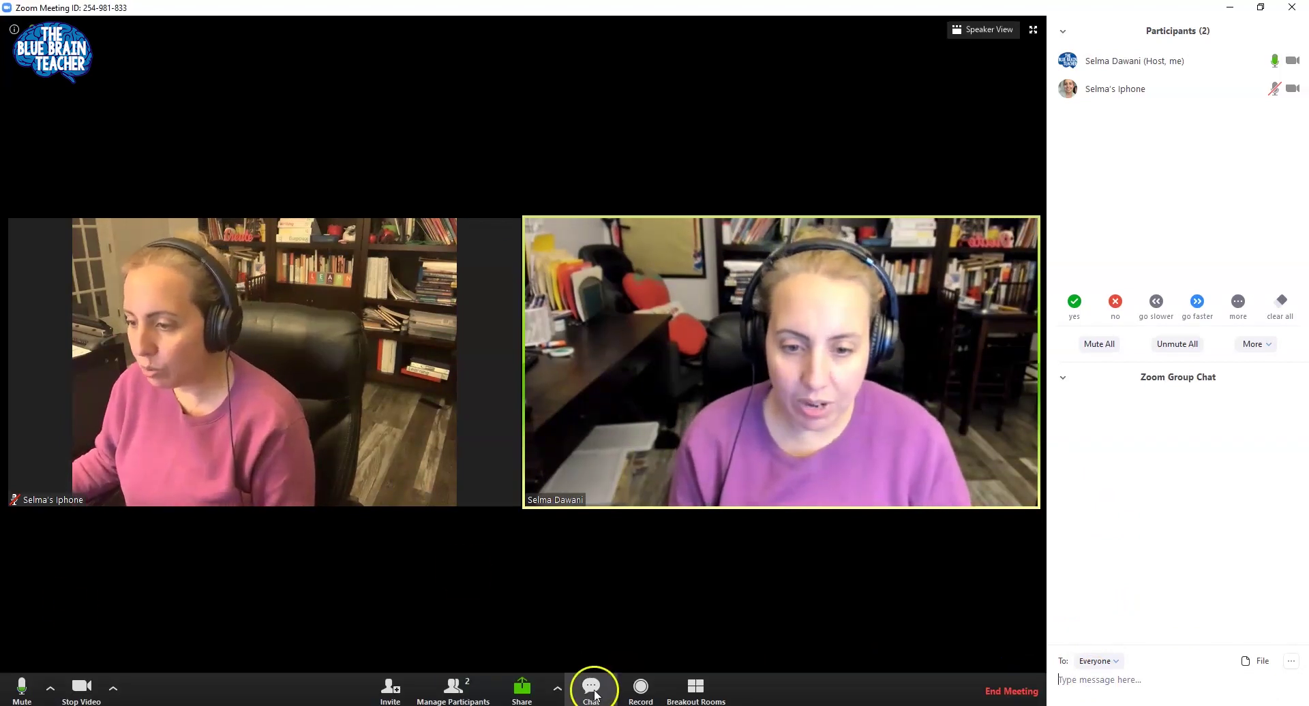
{"action": "left_click", "coordinate": [1149, 683]}
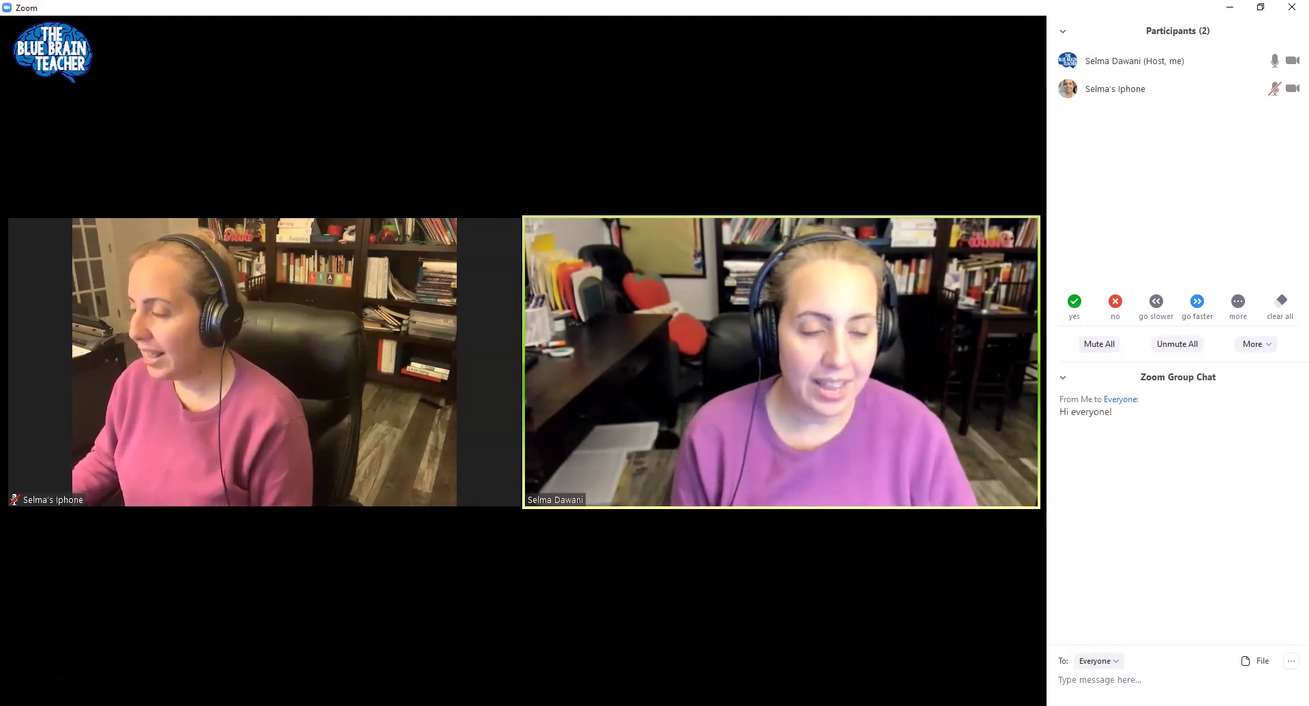
Switch the chat recipient to the iPhone participant and send the private message "Hi!".
{"action": "left_click", "coordinate": [1116, 662]}
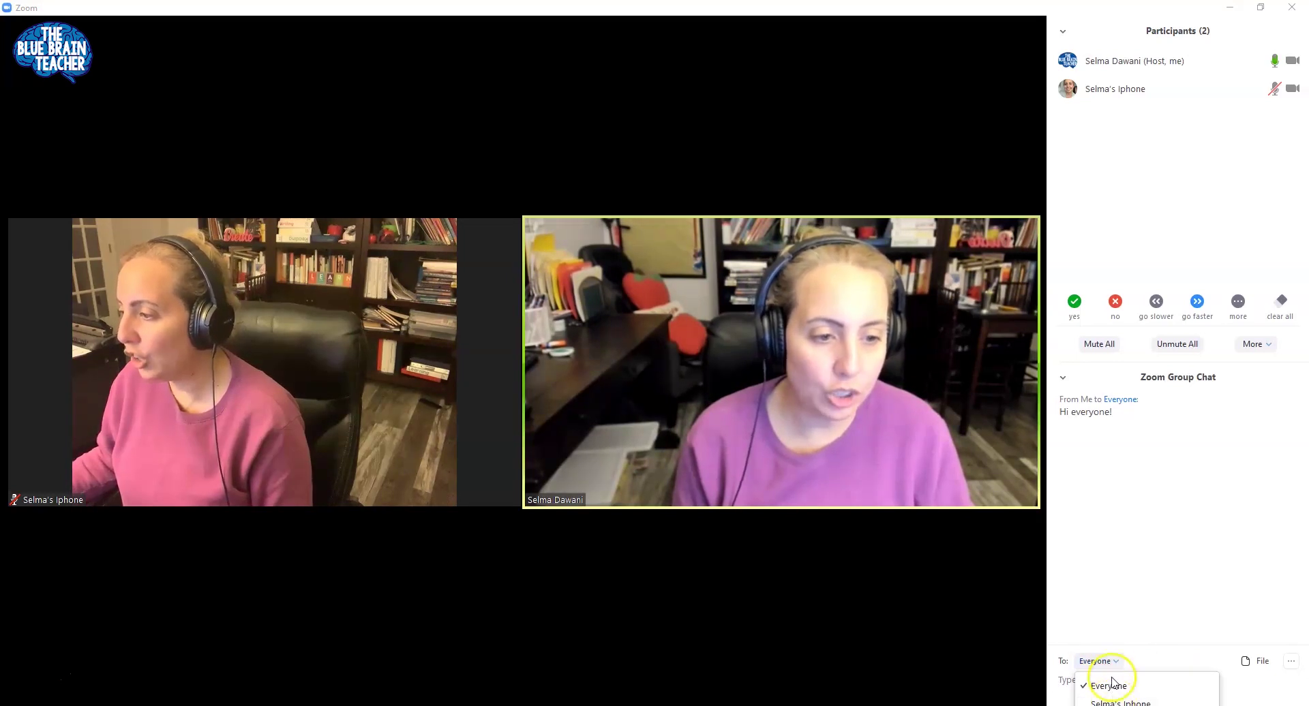
{"action": "left_click", "coordinate": [1108, 662]}
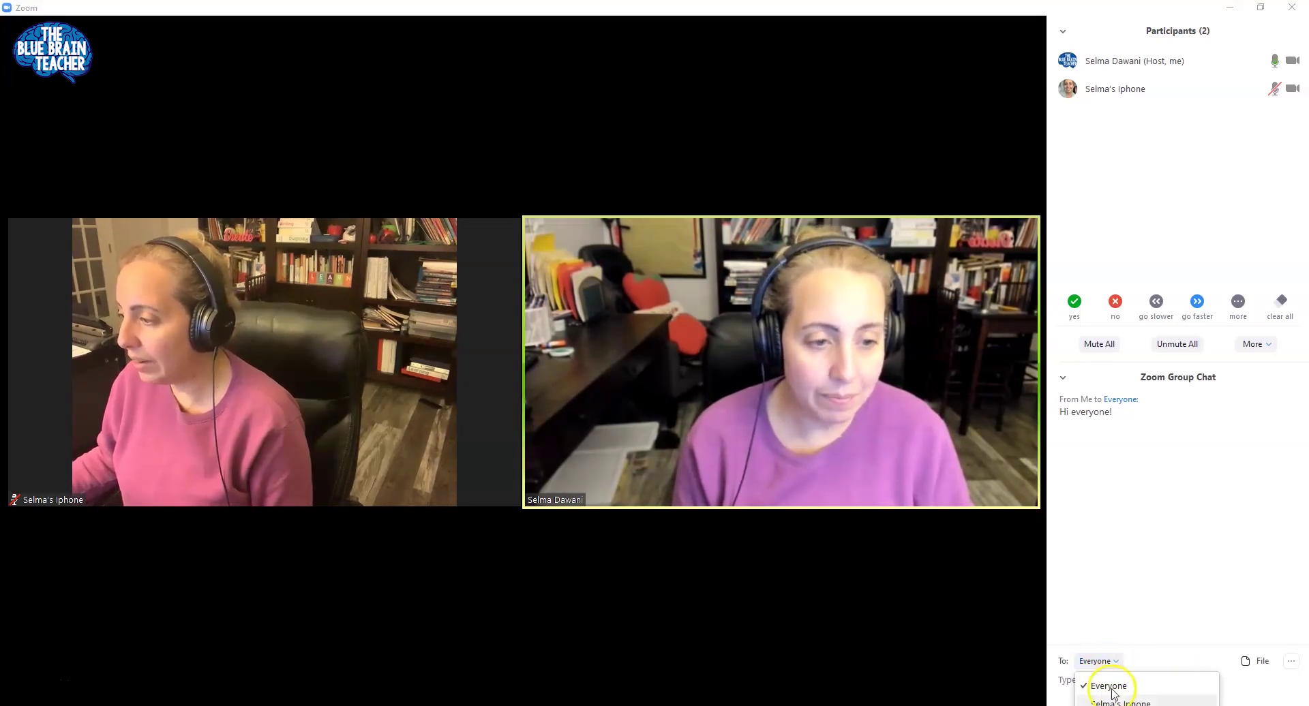
{"action": "left_click", "coordinate": [1114, 700]}
{"action": "left_click", "coordinate": [1110, 681]}
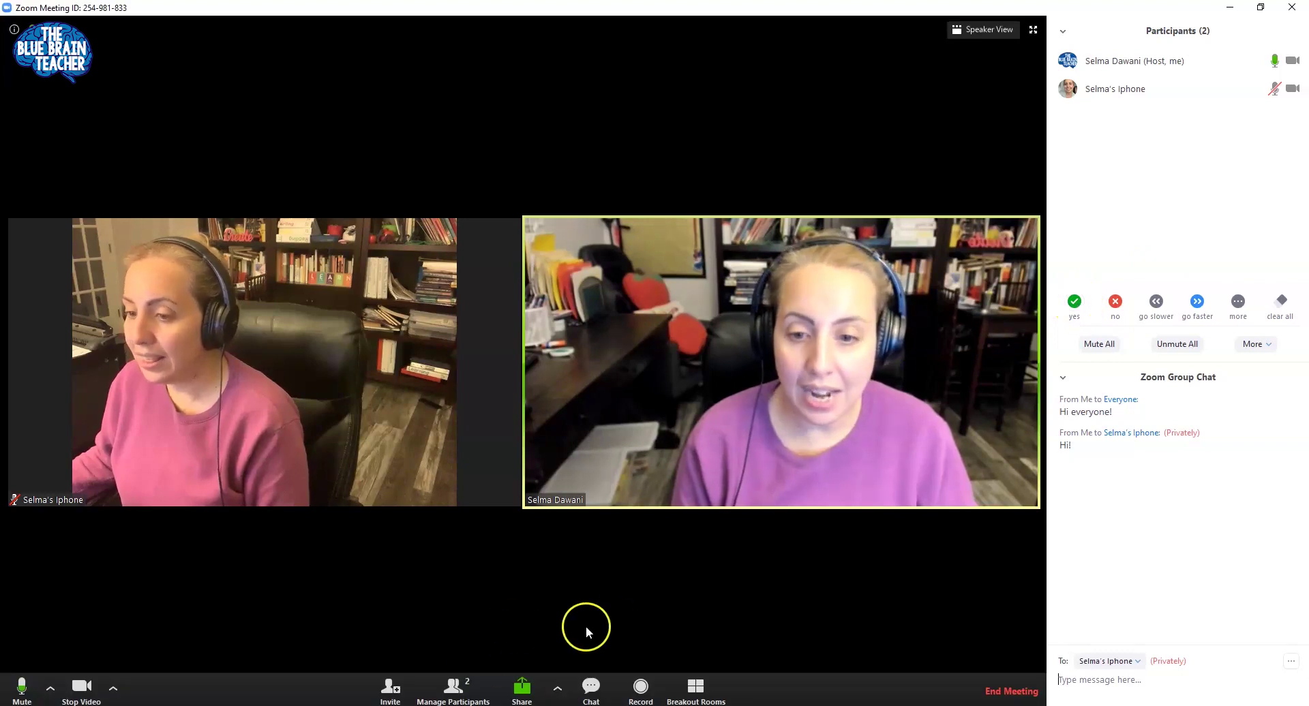
Give the nonverbal feedback need a break and away in the participants list, and restart the camera video.
{"action": "left_click", "coordinate": [449, 688]}
{"action": "left_click", "coordinate": [449, 688]}
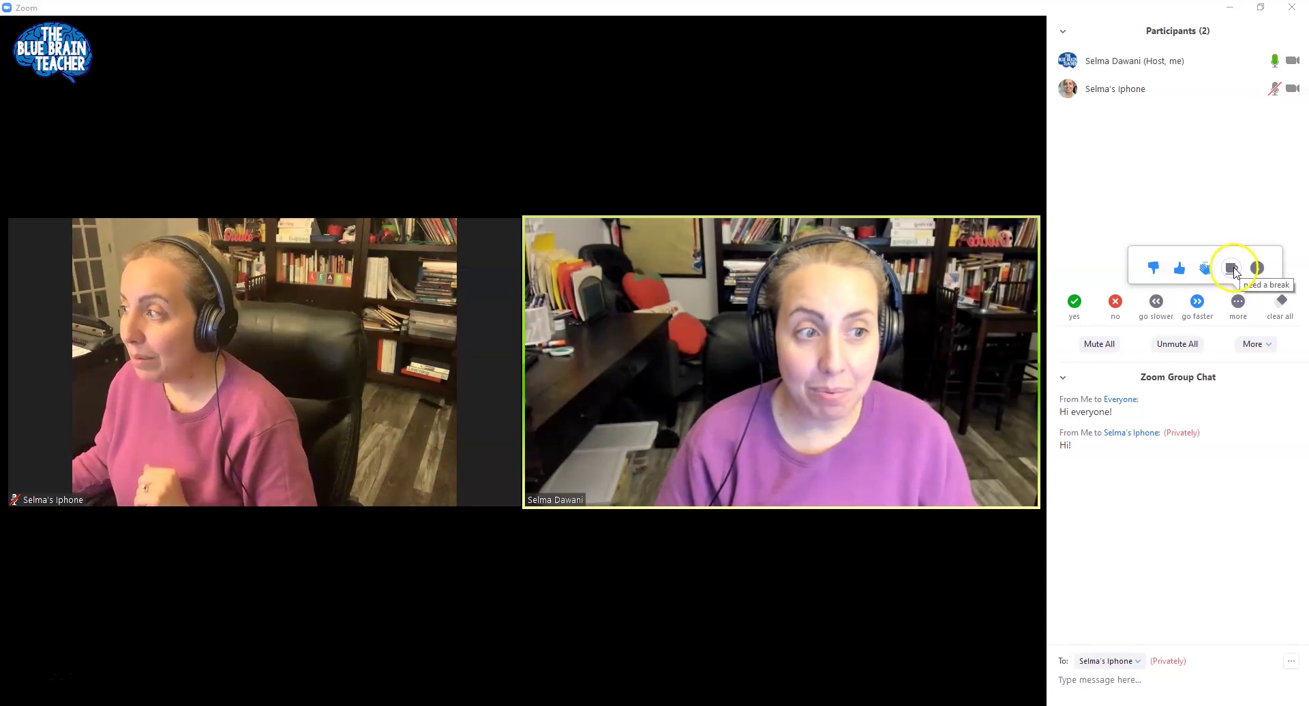
{"action": "left_click", "coordinate": [1236, 303]}
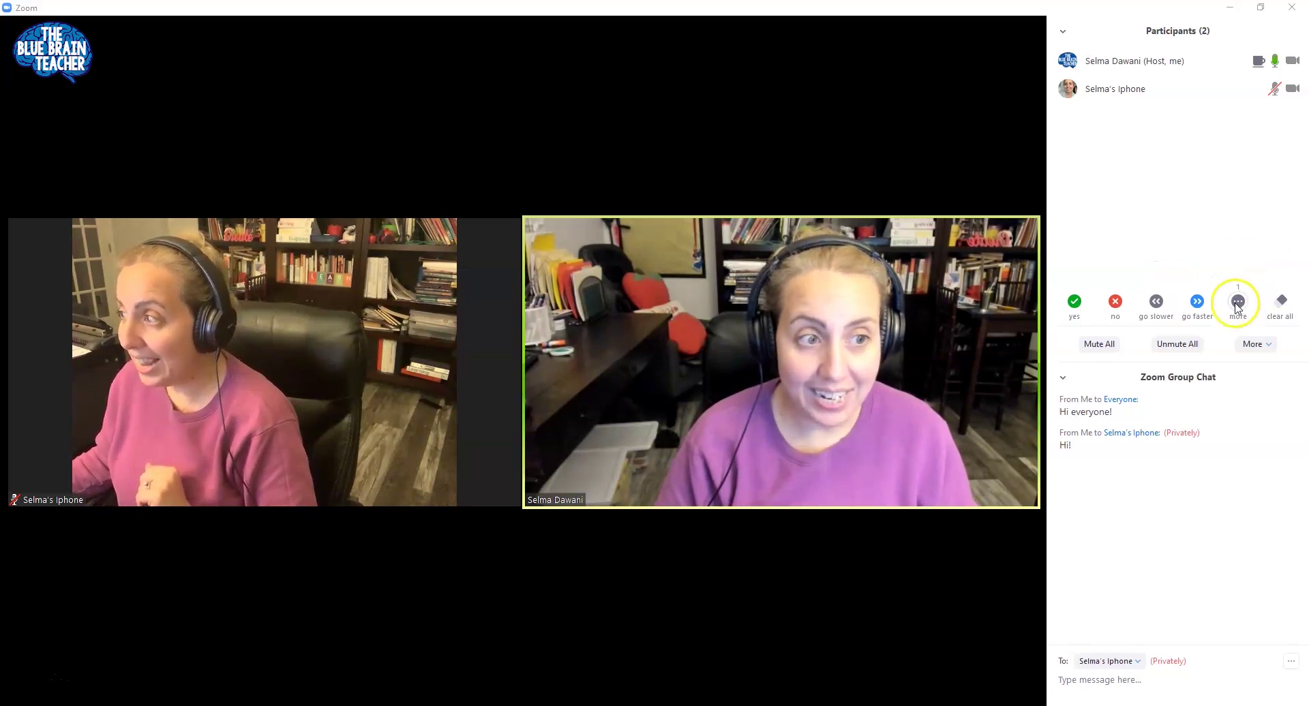
{"action": "left_click", "coordinate": [1231, 268]}
{"action": "left_click", "coordinate": [1238, 302]}
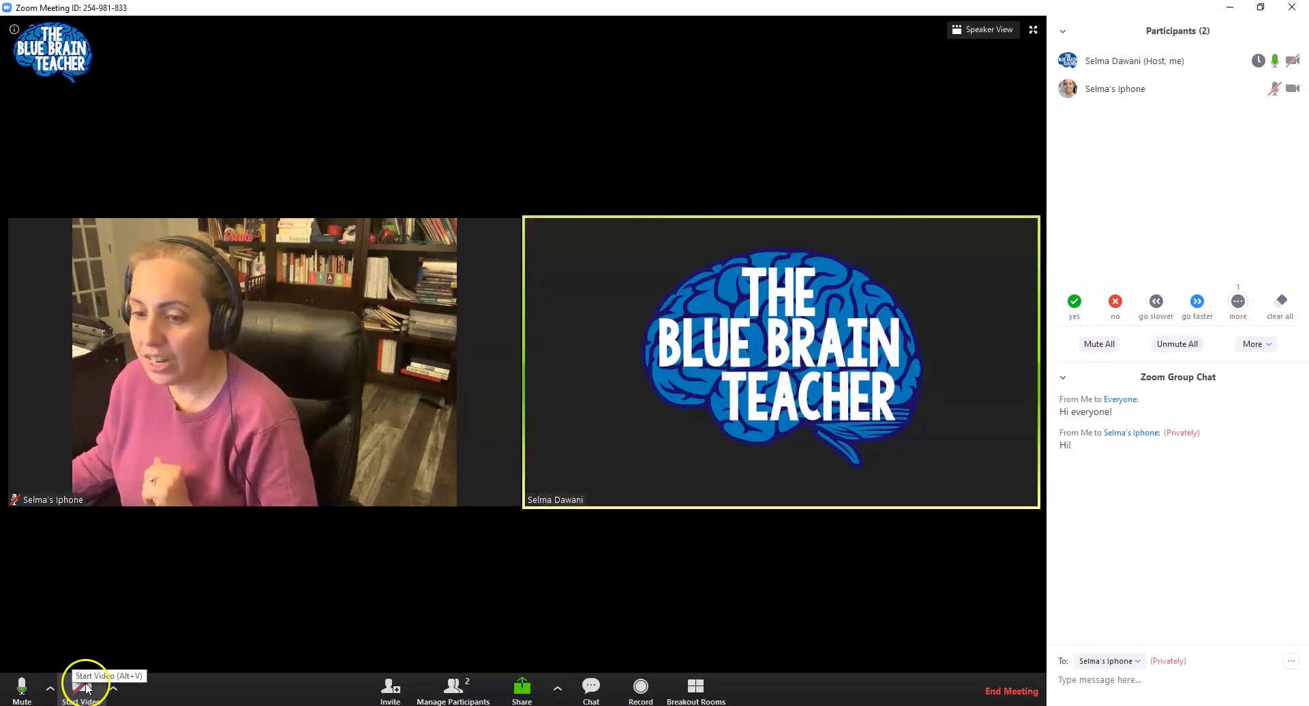
{"action": "left_click", "coordinate": [90, 688]}
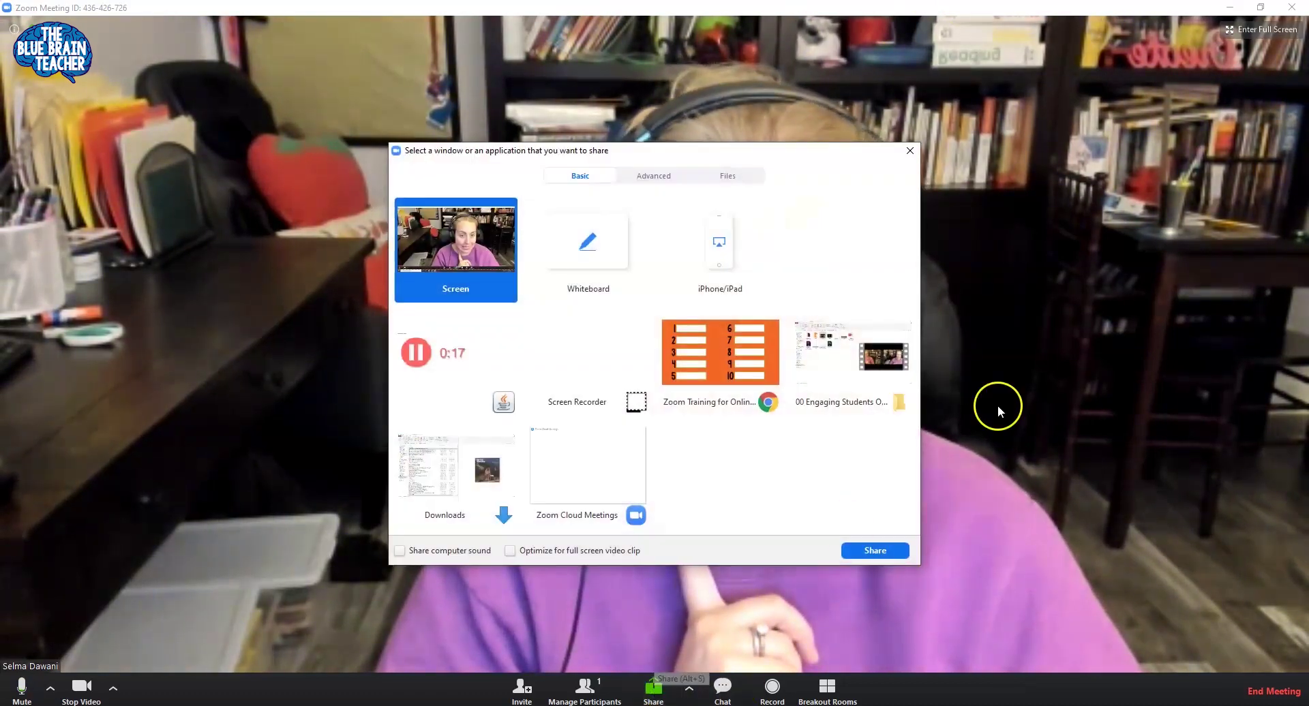
Share the Chrome window containing the numbered 1 to 10 slide and bring up the annotation tools.
{"action": "left_click", "coordinate": [728, 395]}
{"action": "left_click", "coordinate": [871, 546]}
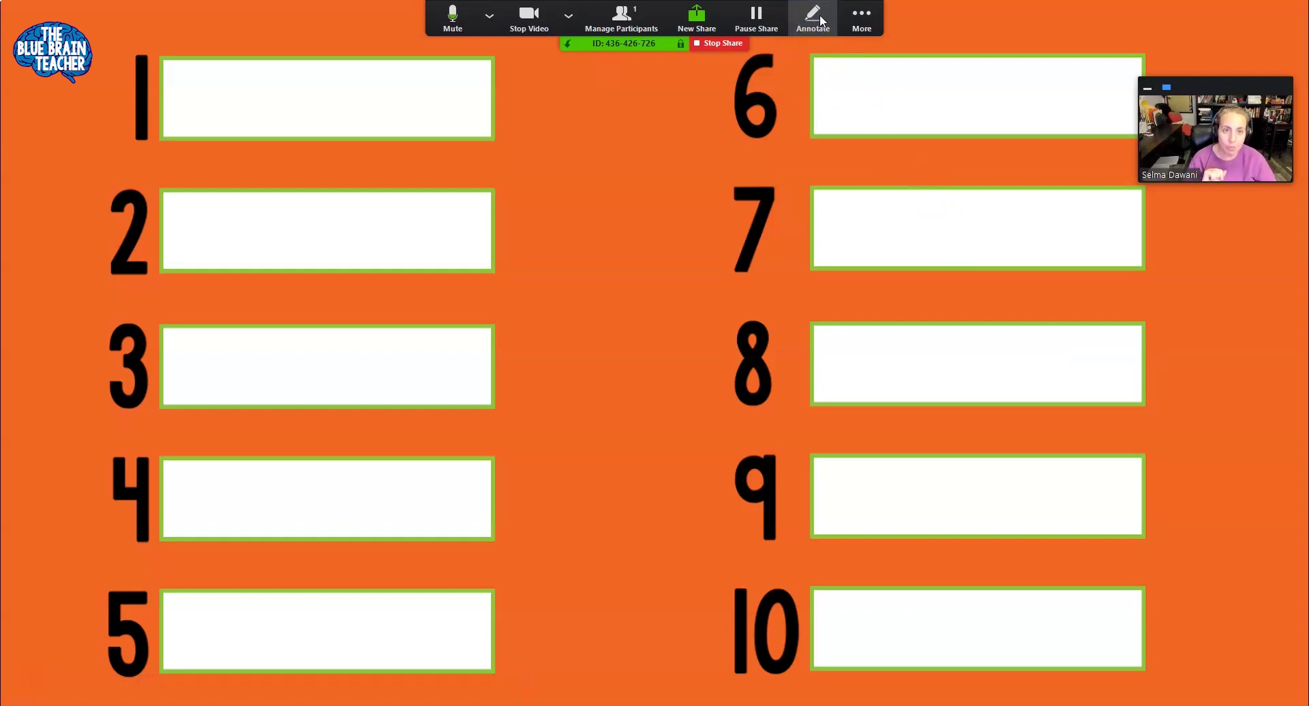
{"action": "left_click", "coordinate": [824, 17]}
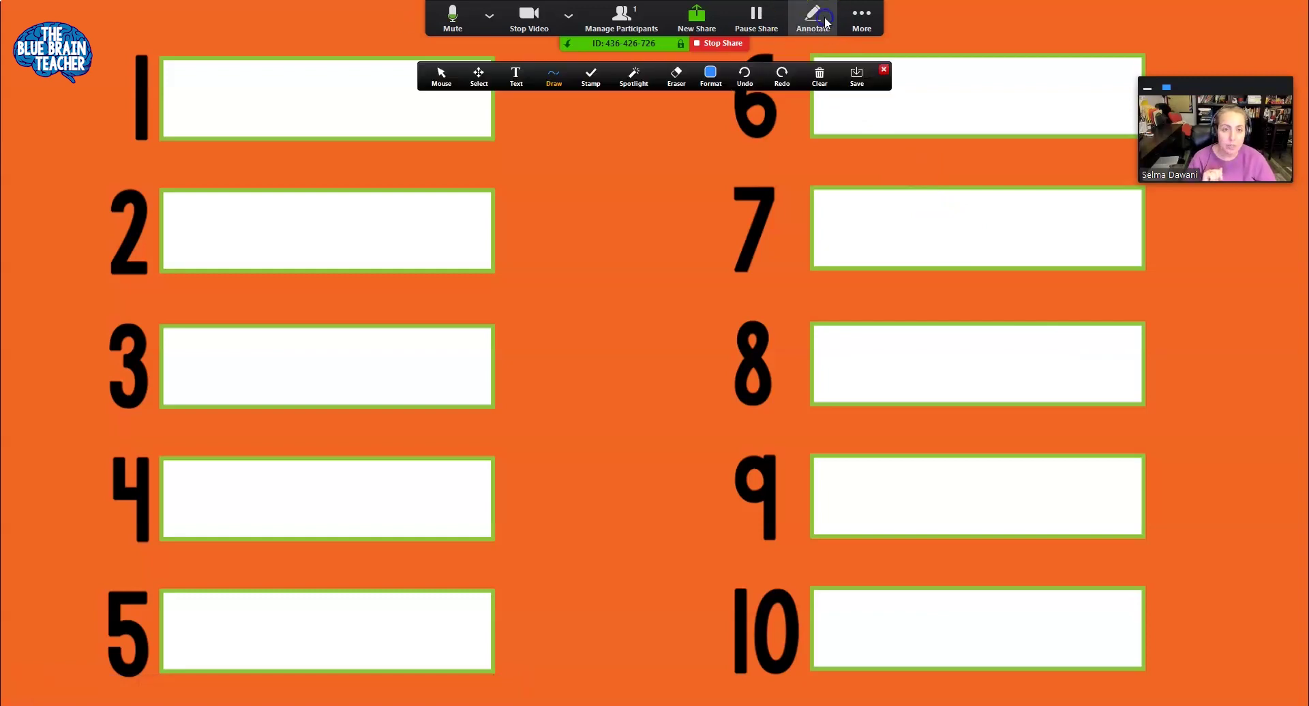
{"action": "left_click", "coordinate": [818, 76]}
{"action": "left_click", "coordinate": [809, 145]}
{"action": "left_click", "coordinate": [548, 80]}
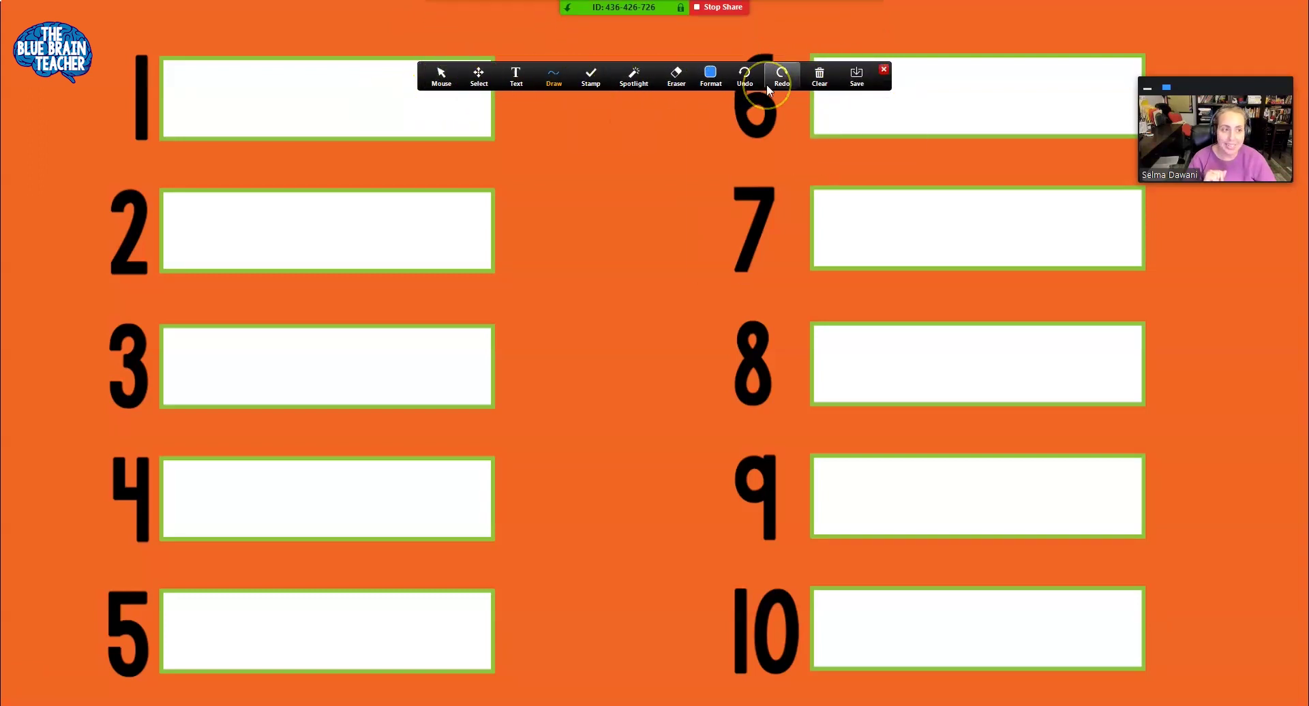
Add the text annotation "the" in box 1 and move it near the box's left edge.
{"action": "left_click", "coordinate": [517, 76]}
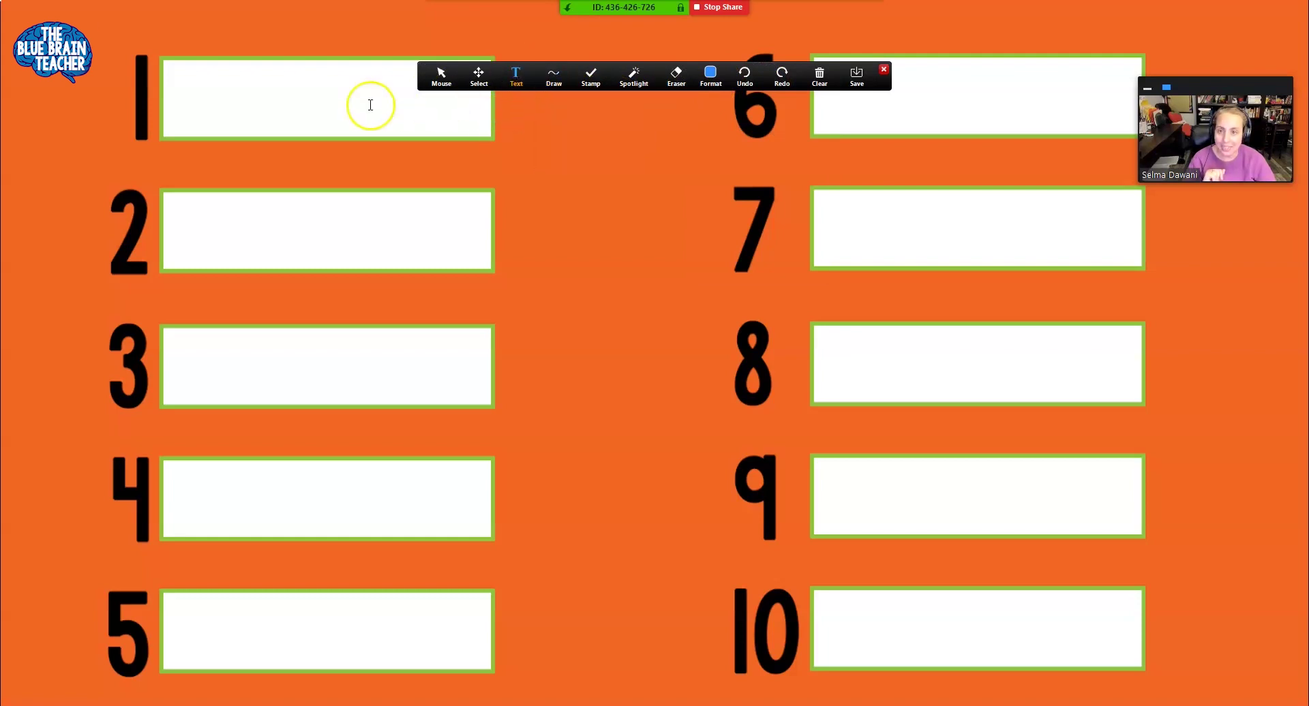
{"action": "left_click", "coordinate": [191, 97]}
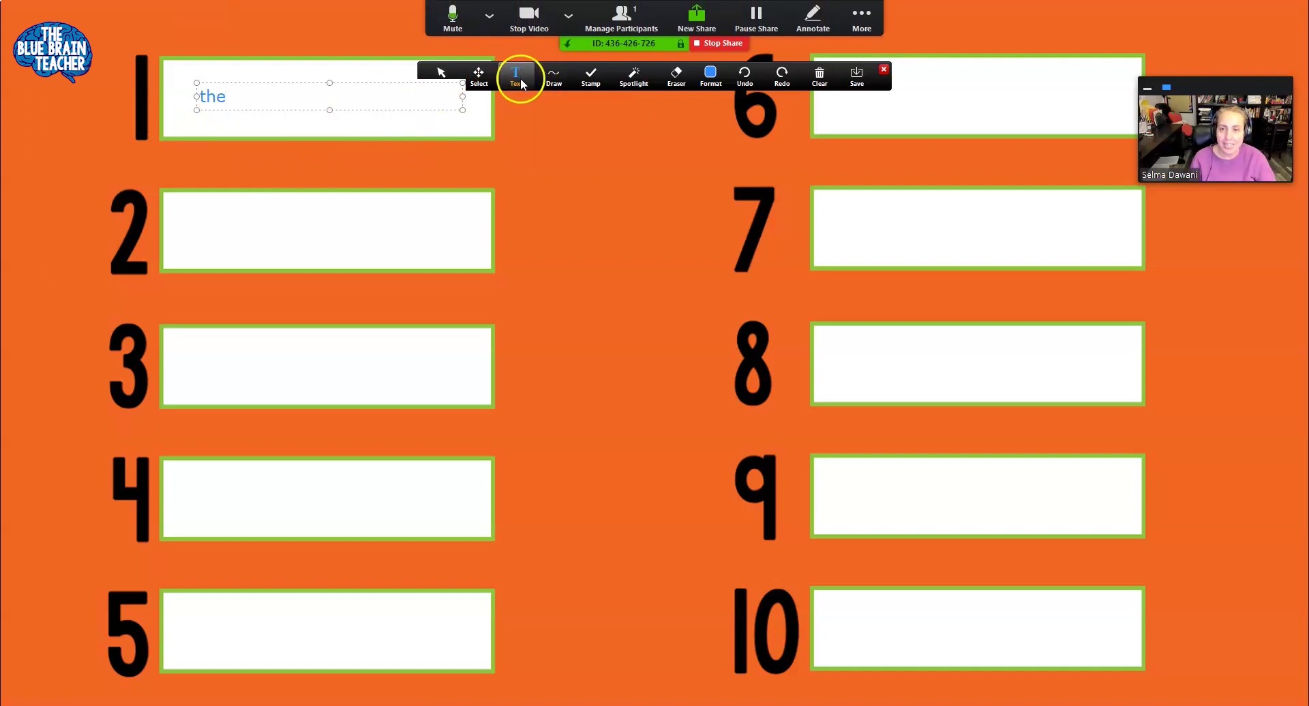
{"action": "left_click_drag", "start_coordinate": [278, 109], "coordinate": [260, 113]}
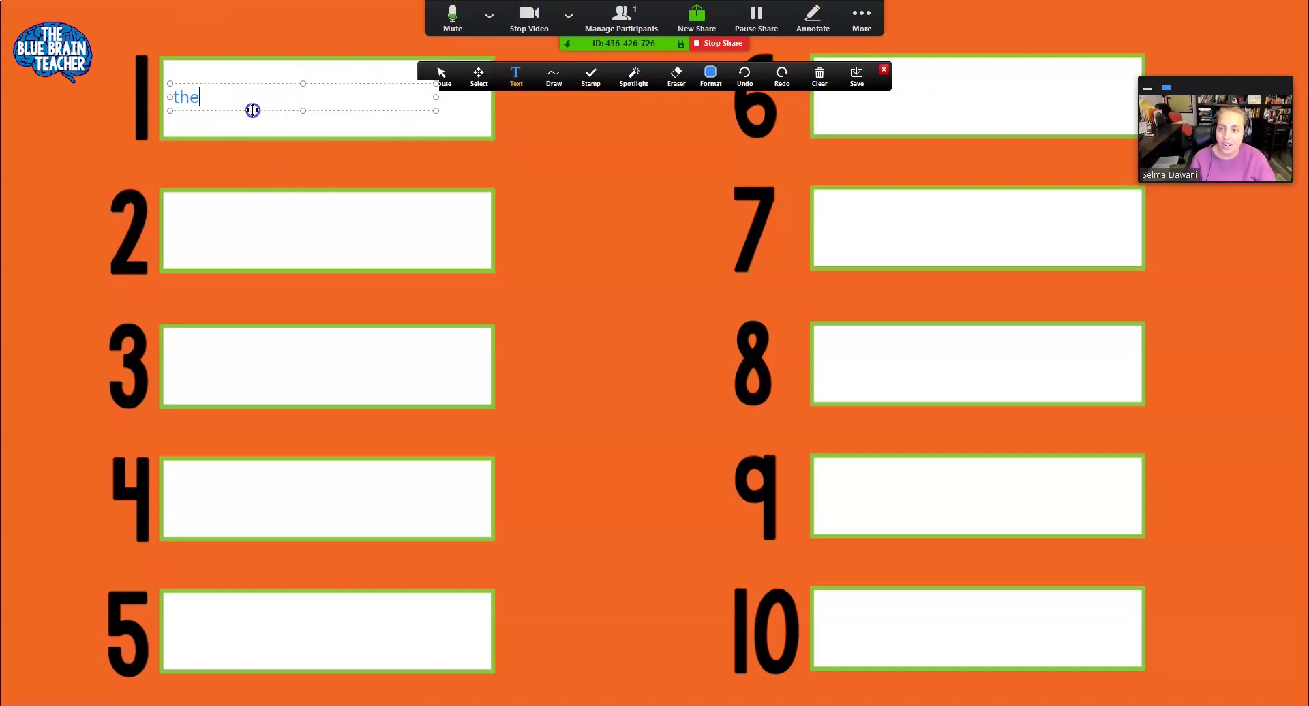
Change the word "the" in box 1 to black with a font size of 48.
{"action": "double_click", "coordinate": [190, 100]}
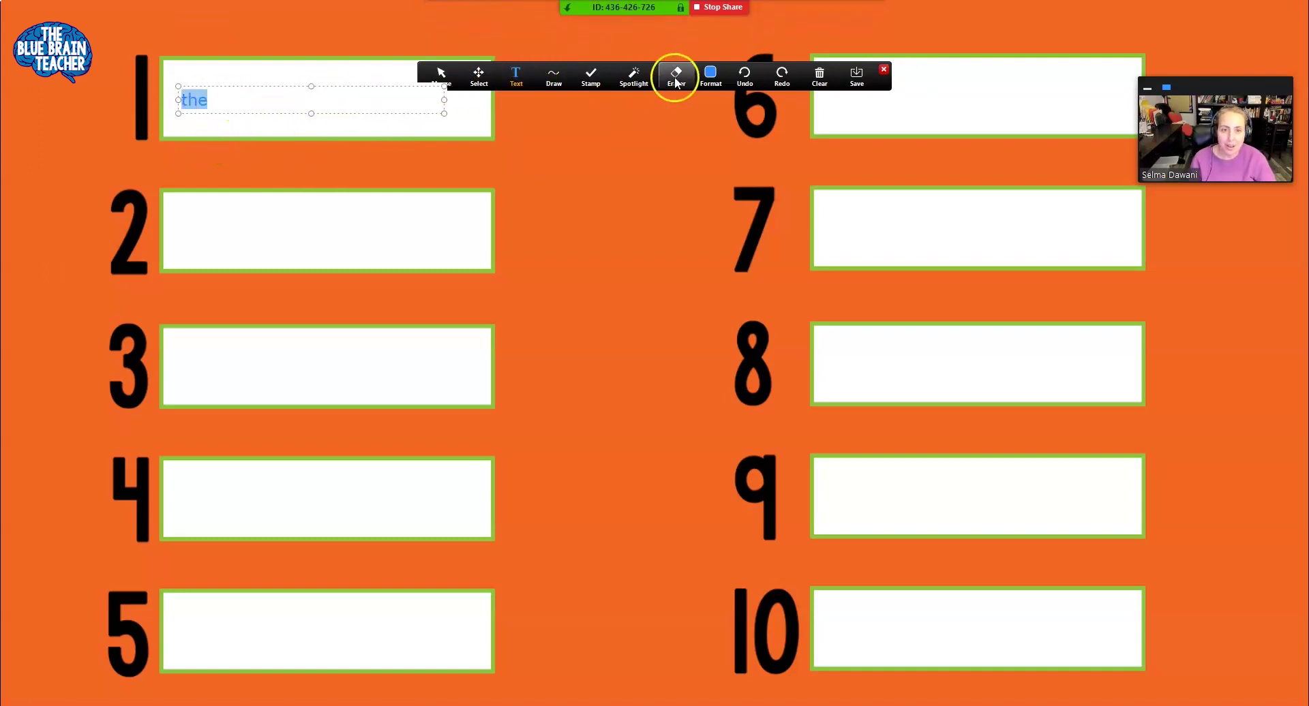
{"action": "left_click", "coordinate": [709, 75]}
{"action": "left_click", "coordinate": [719, 157]}
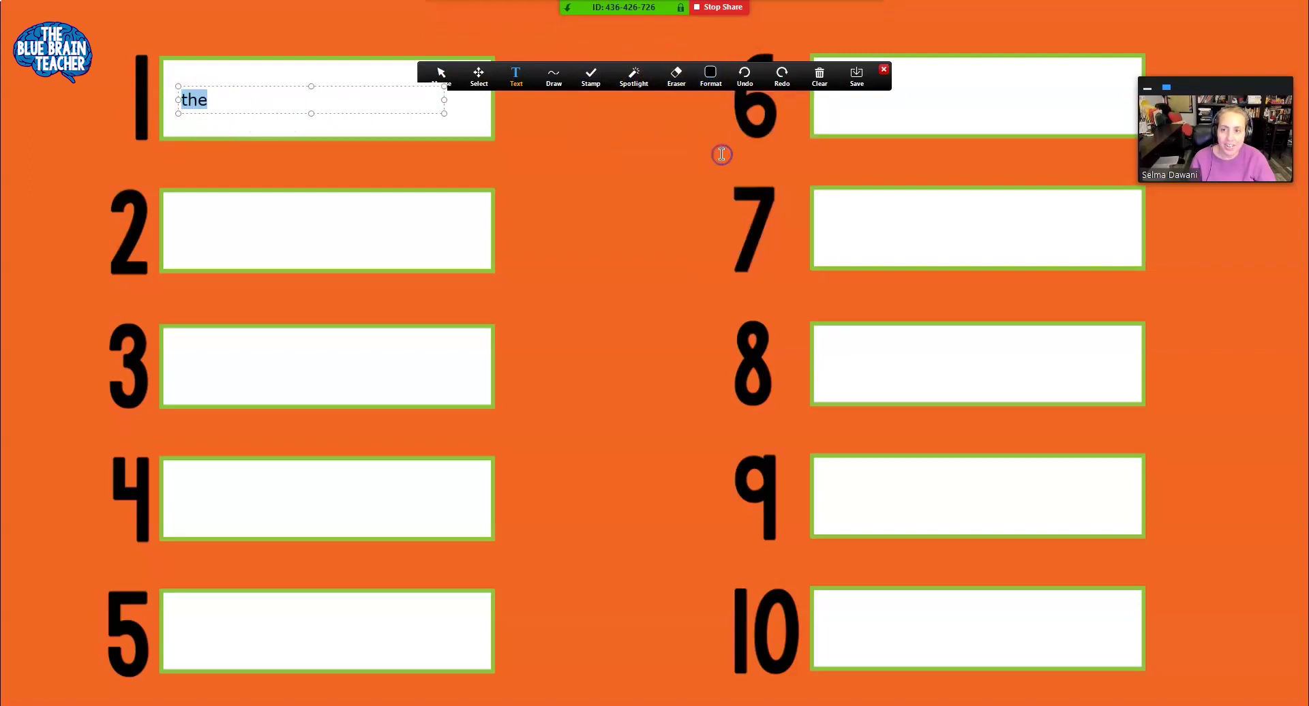
{"action": "left_click", "coordinate": [716, 73]}
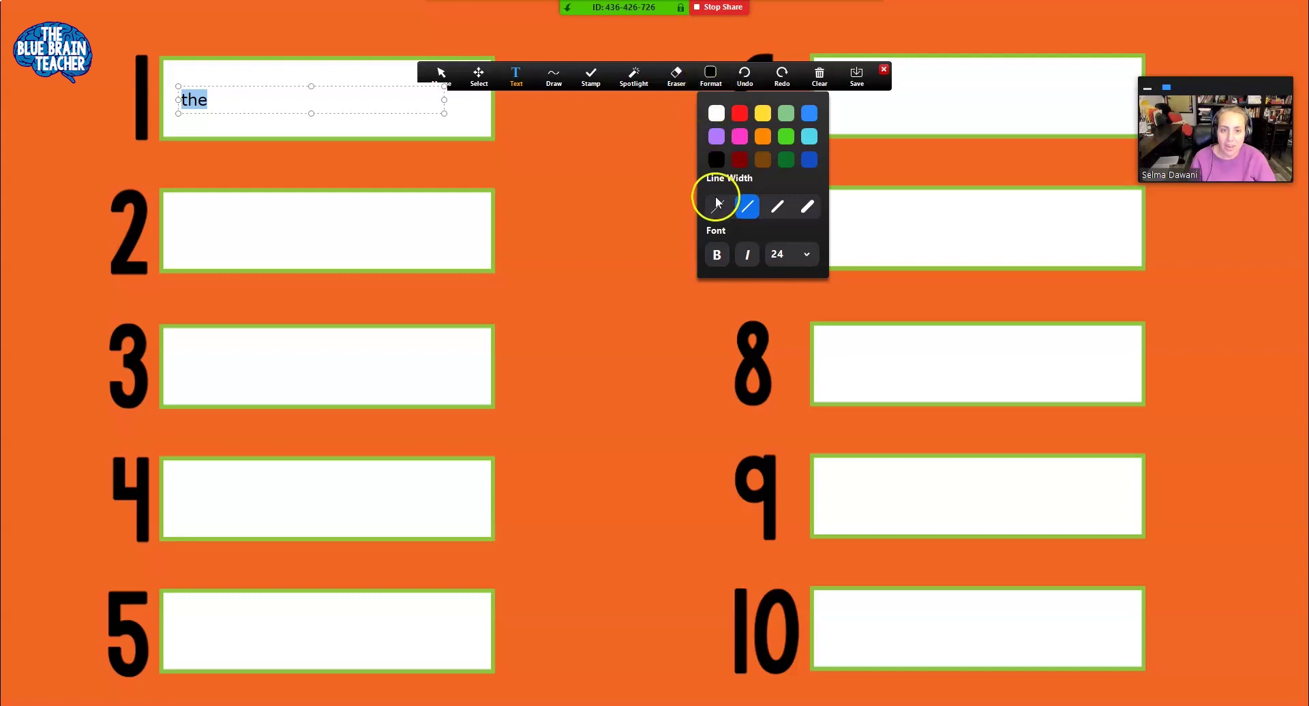
{"action": "left_click", "coordinate": [801, 260]}
{"action": "left_click", "coordinate": [786, 340]}
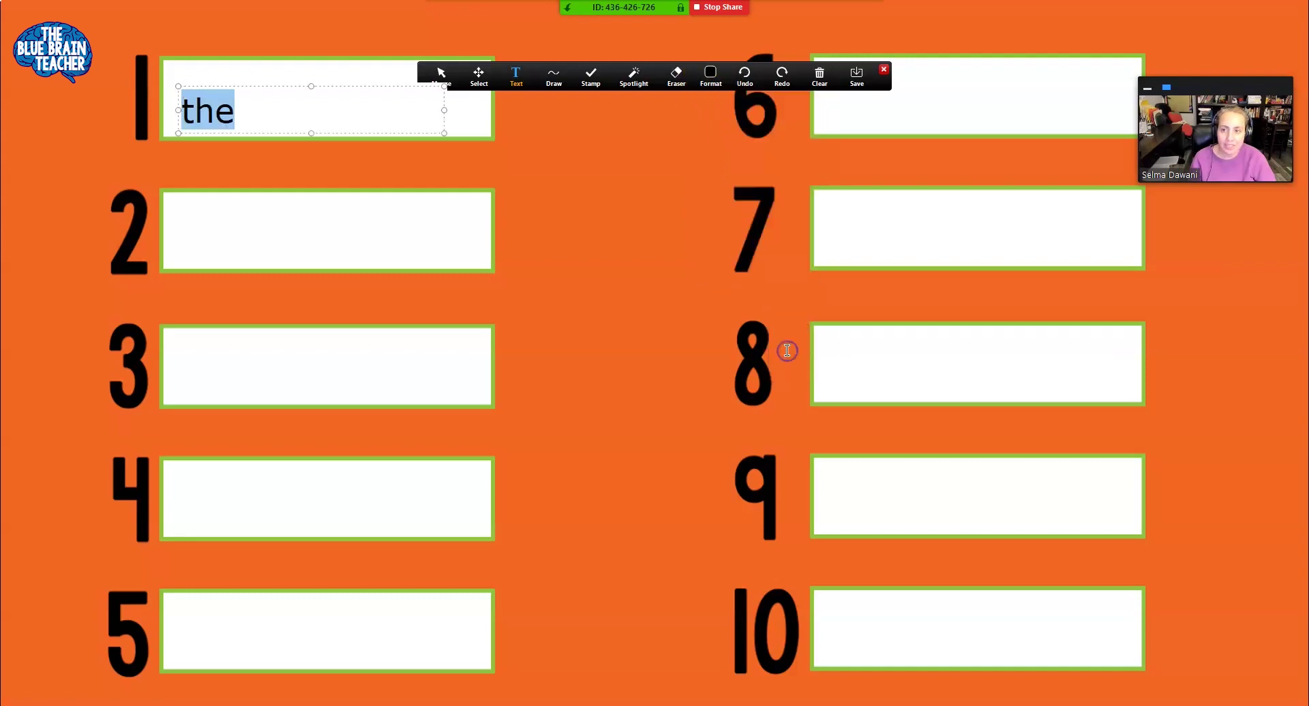
Make the word "the" bold and reposition it slightly higher within box 1.
{"action": "left_click", "coordinate": [710, 75]}
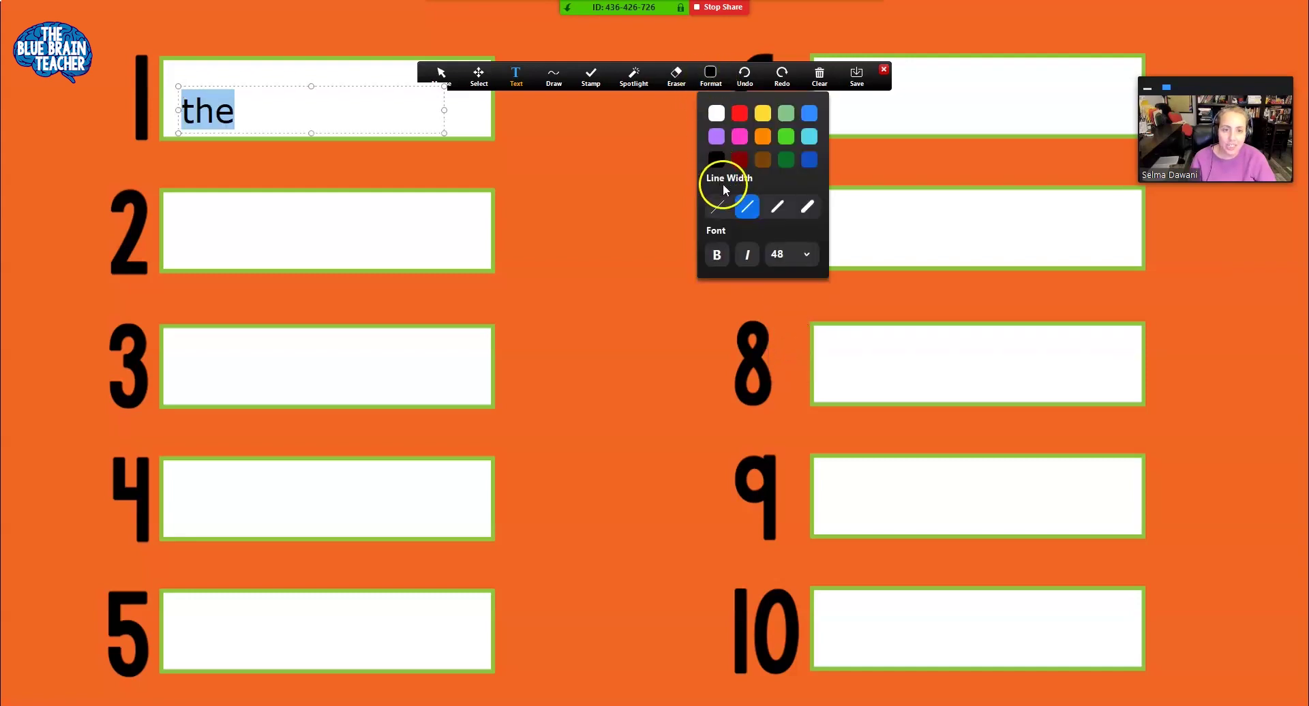
{"action": "left_click", "coordinate": [718, 253]}
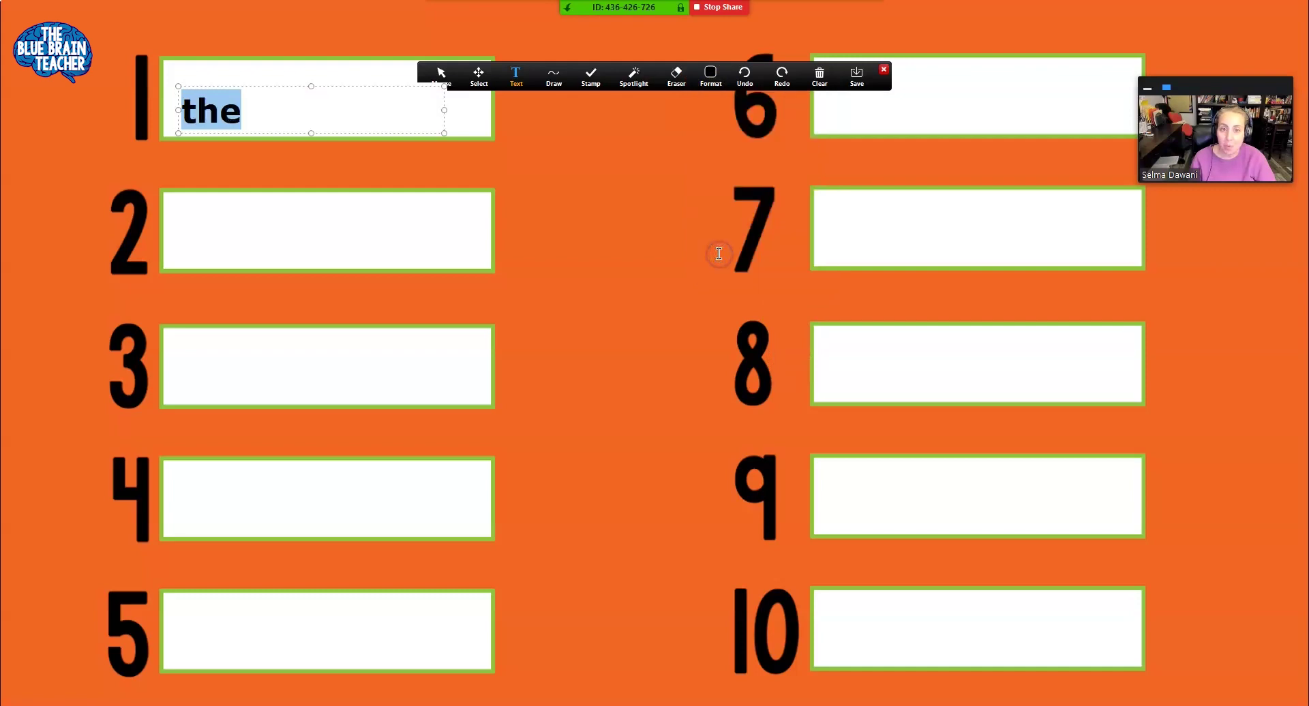
{"action": "left_click", "coordinate": [711, 74]}
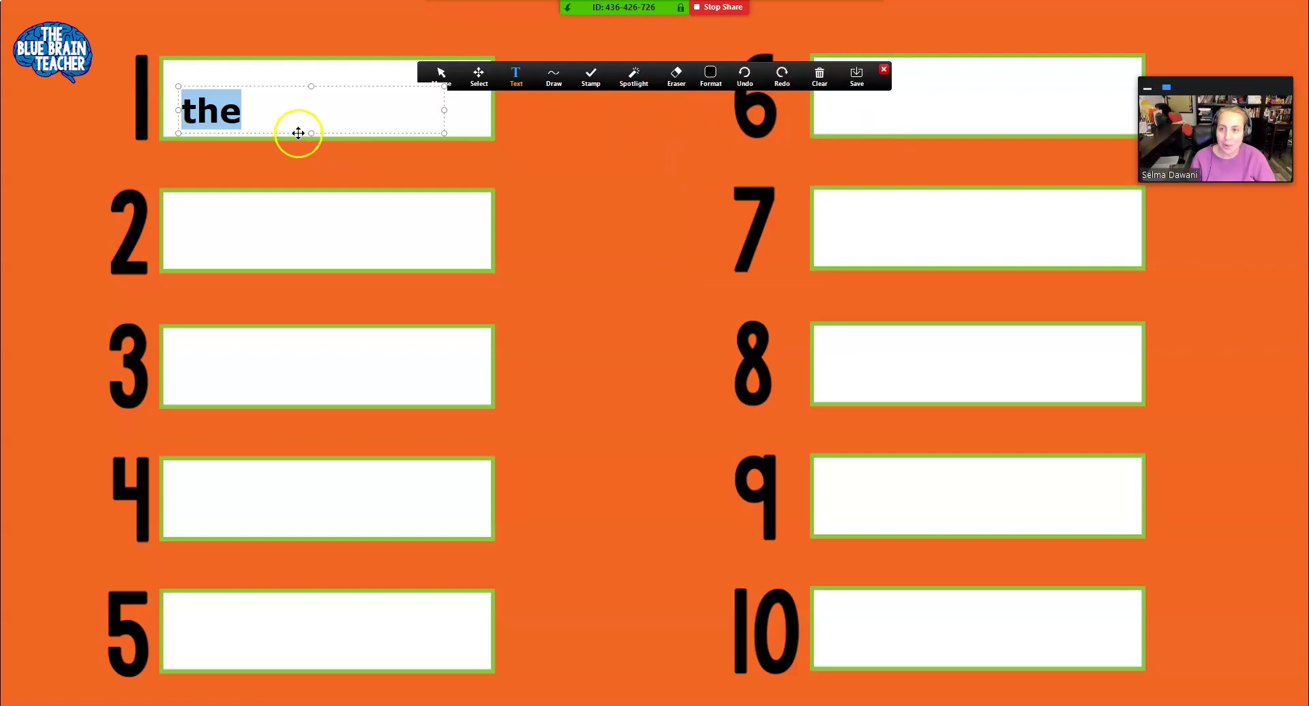
{"action": "left_click_drag", "start_coordinate": [298, 133], "coordinate": [292, 125]}
{"action": "left_click", "coordinate": [443, 156]}
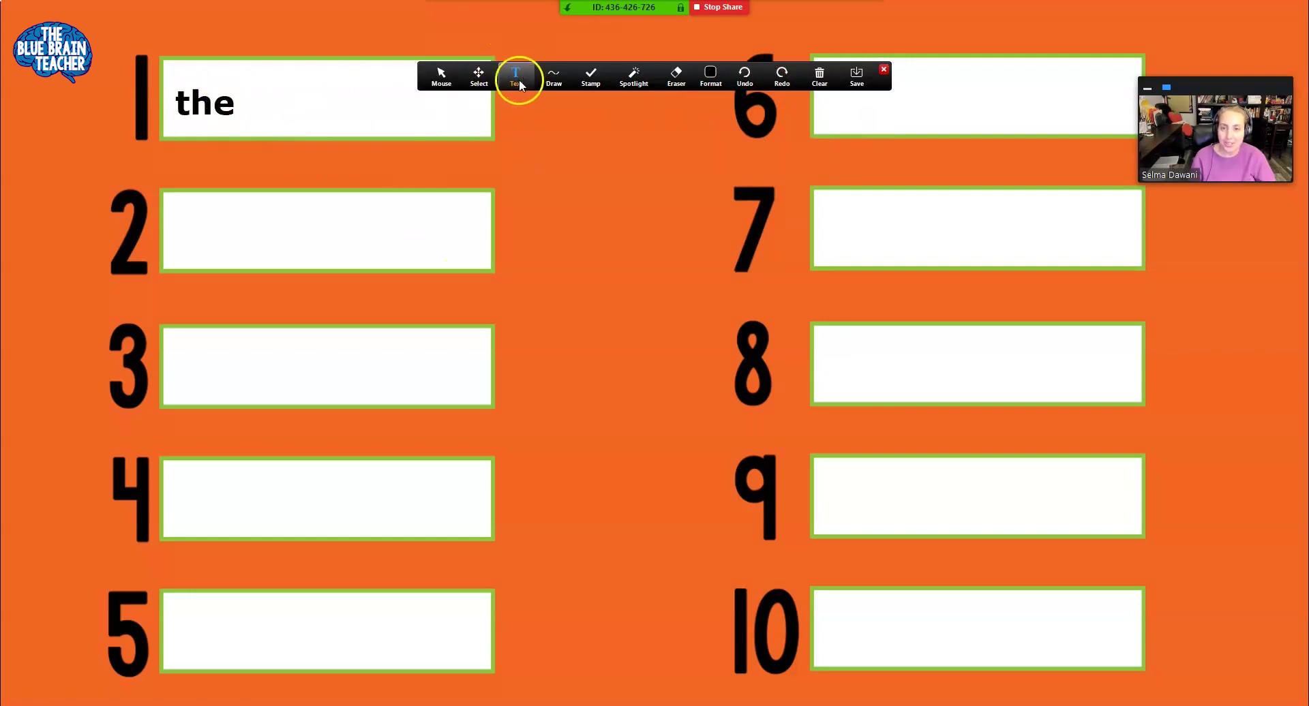
Add the text annotation "tree" in box 2 and shift it left to fit the box.
{"action": "left_click", "coordinate": [208, 231]}
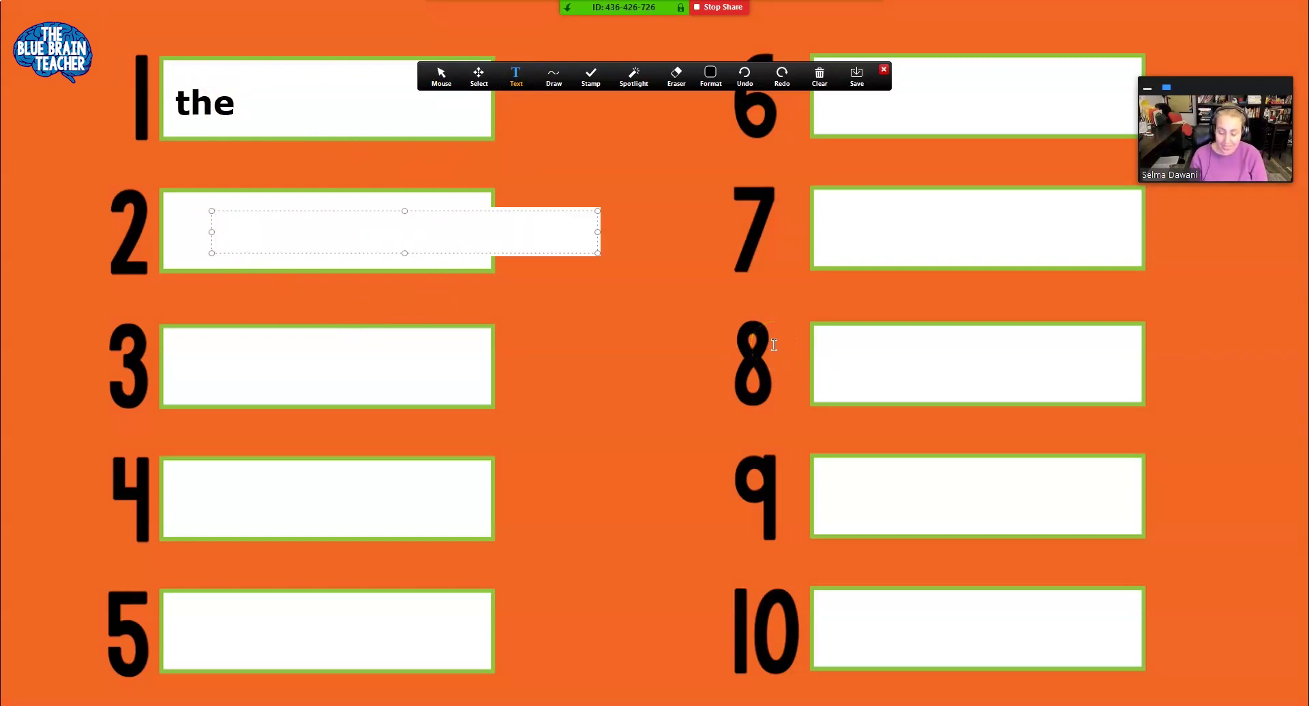
{"action": "type", "text": "tree"}
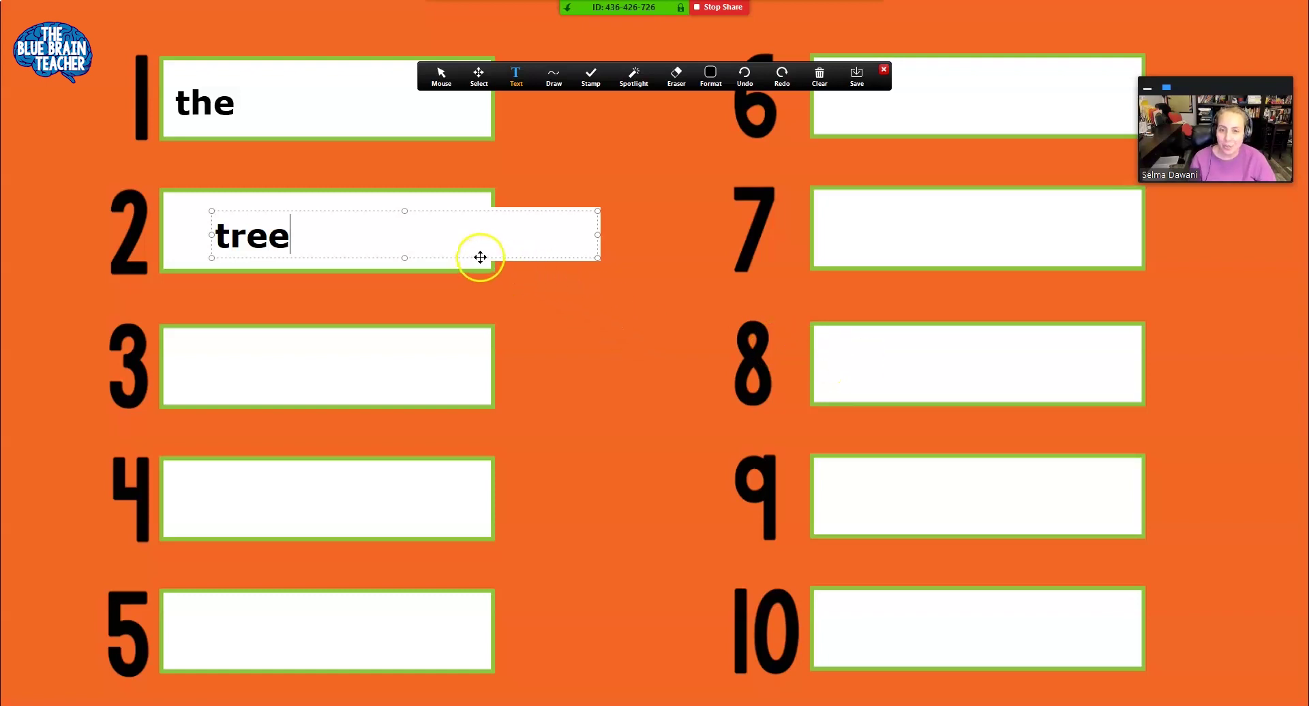
{"action": "left_click_drag", "start_coordinate": [479, 258], "coordinate": [438, 257]}
{"action": "left_click", "coordinate": [562, 331]}
Try to reopen the word "tree" in box 2 for text editing.
{"action": "left_click", "coordinate": [240, 239]}
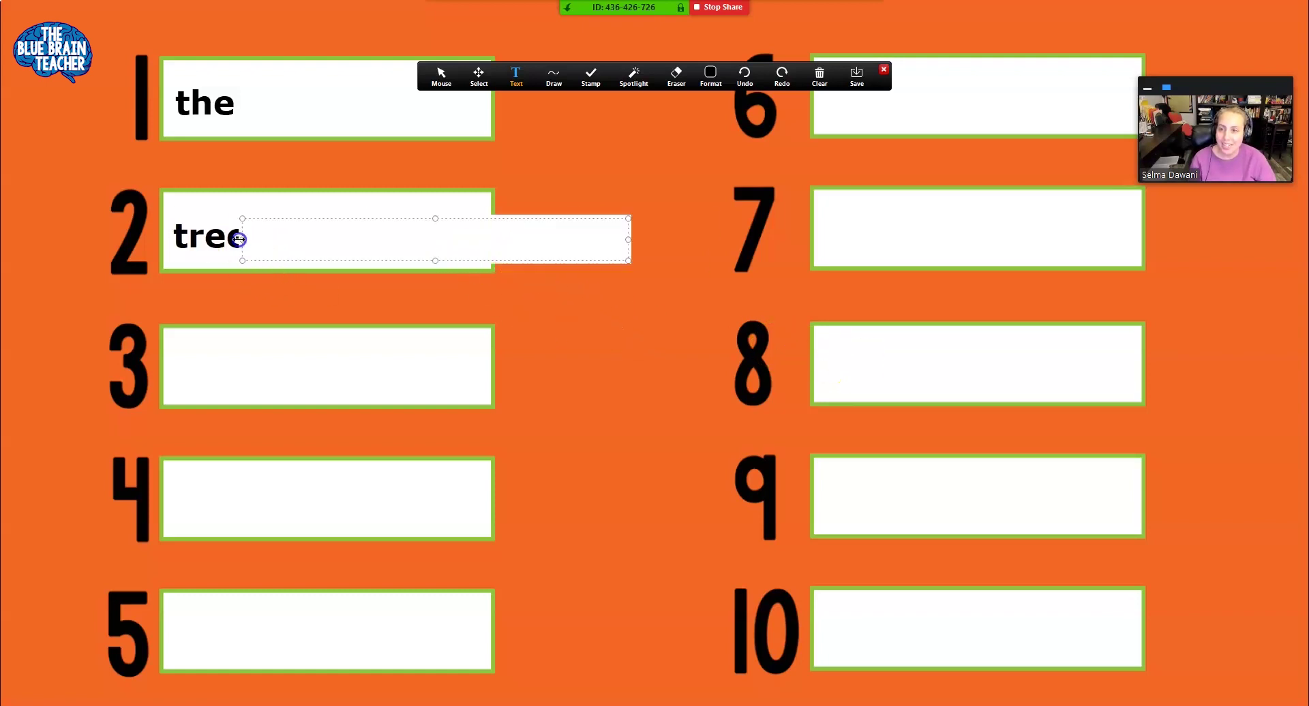
{"action": "left_click", "coordinate": [235, 238]}
{"action": "left_click", "coordinate": [240, 236]}
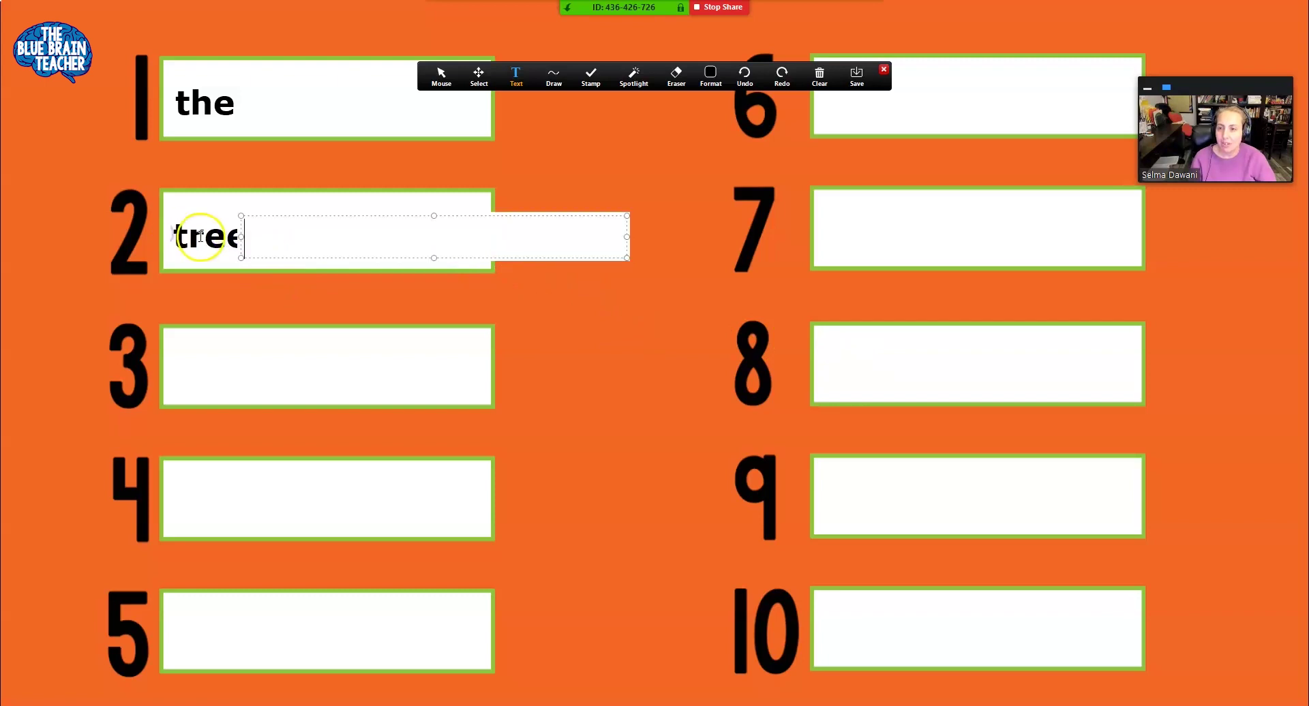
Try to recolour the existing word "tree" in box 2 to red.
{"action": "left_click", "coordinate": [481, 76]}
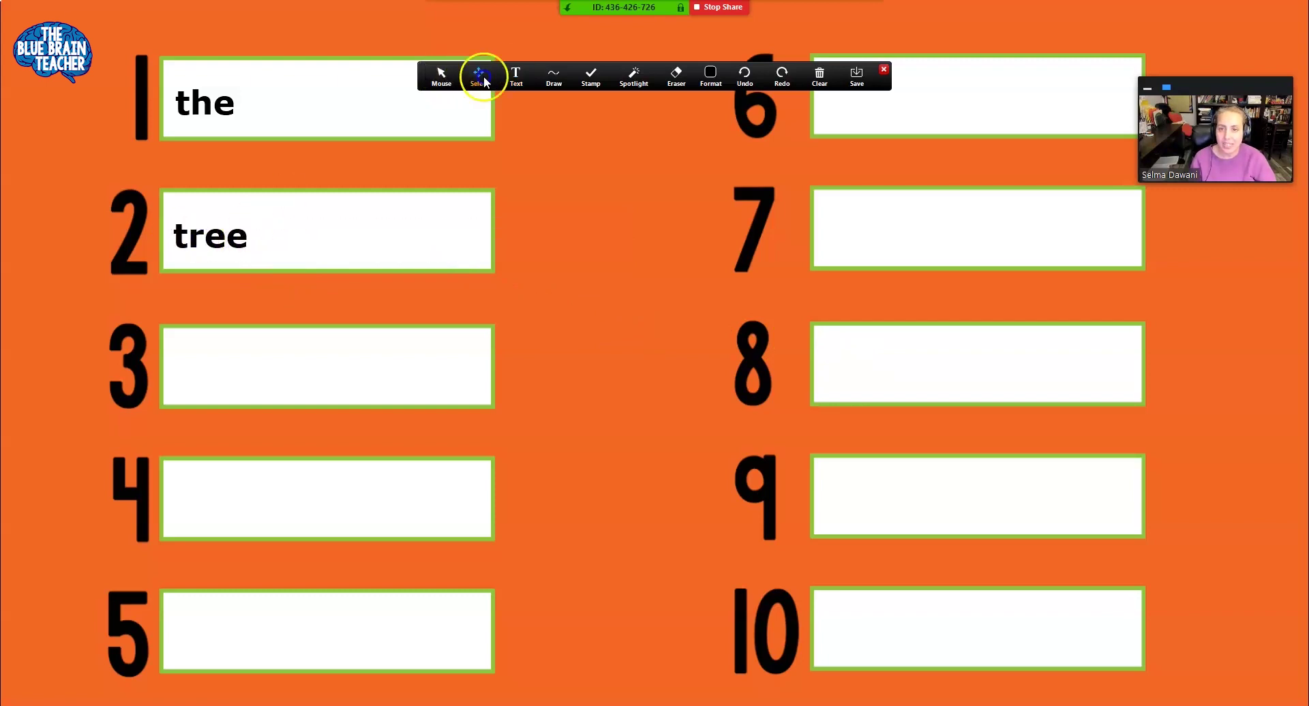
{"action": "mouse_move", "coordinate": [717, 85]}
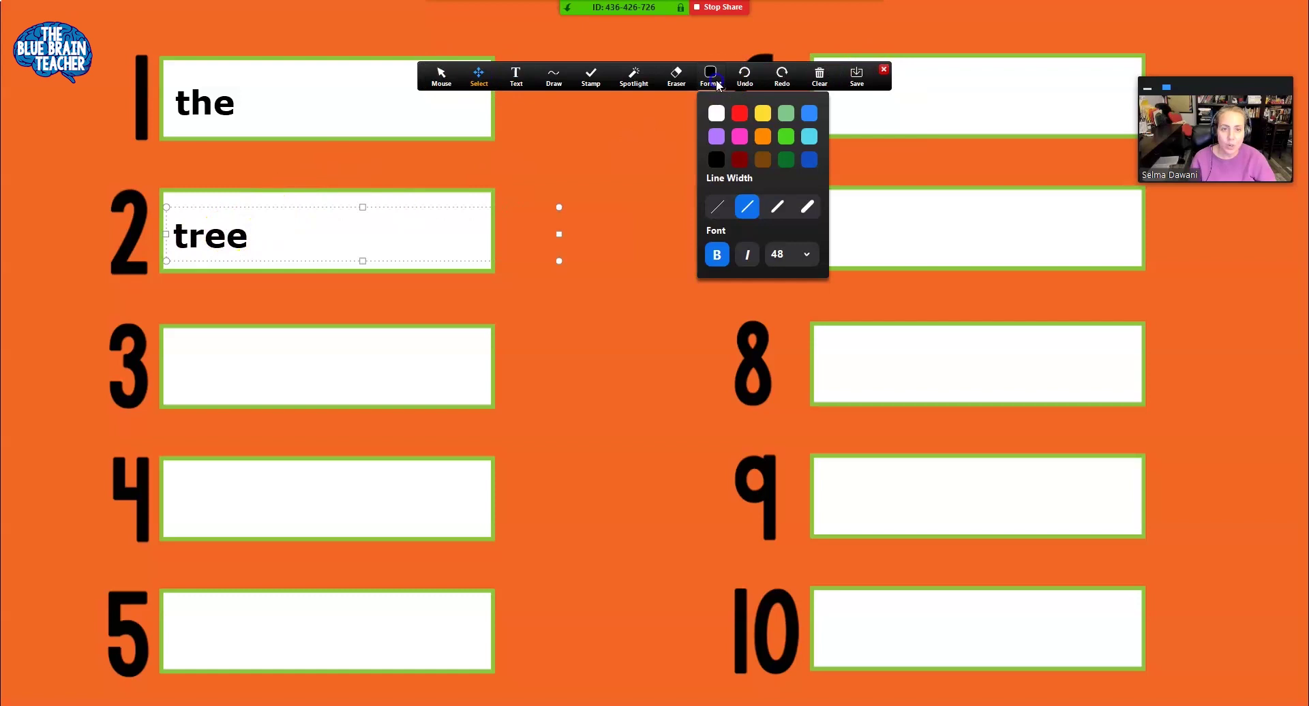
{"action": "left_click", "coordinate": [739, 114]}
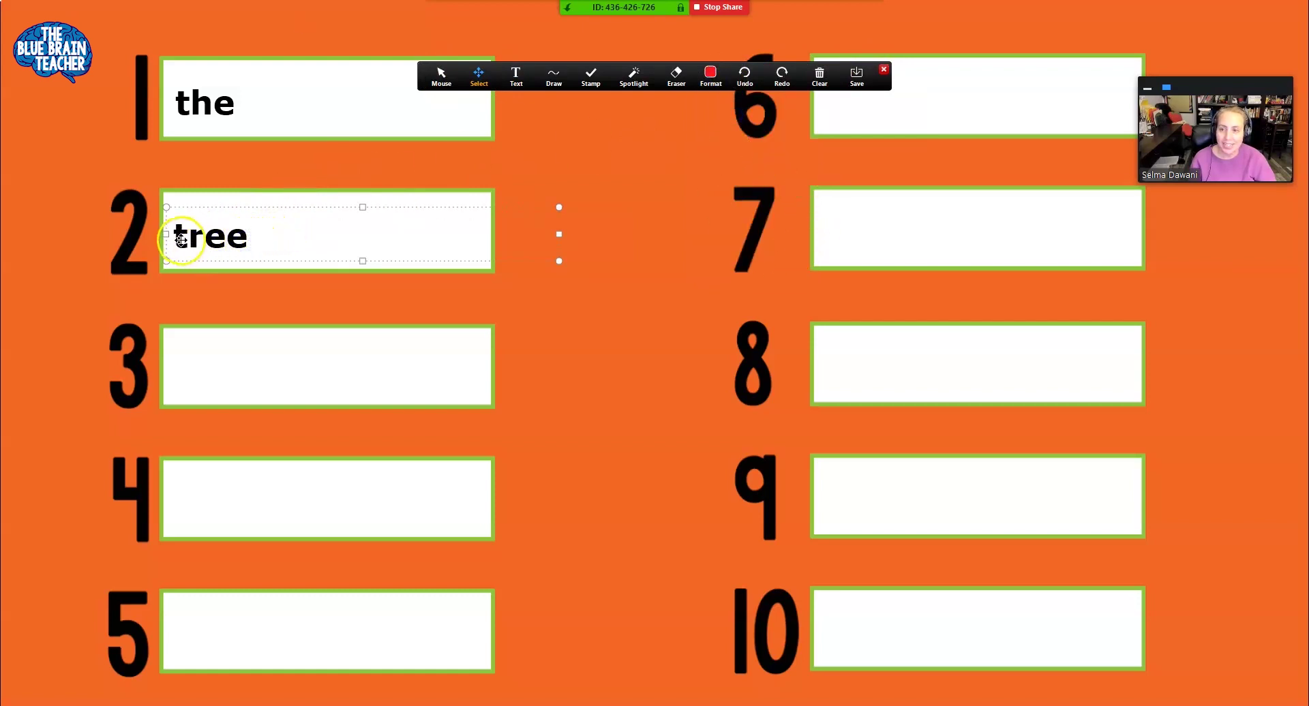
{"action": "left_click", "coordinate": [515, 75]}
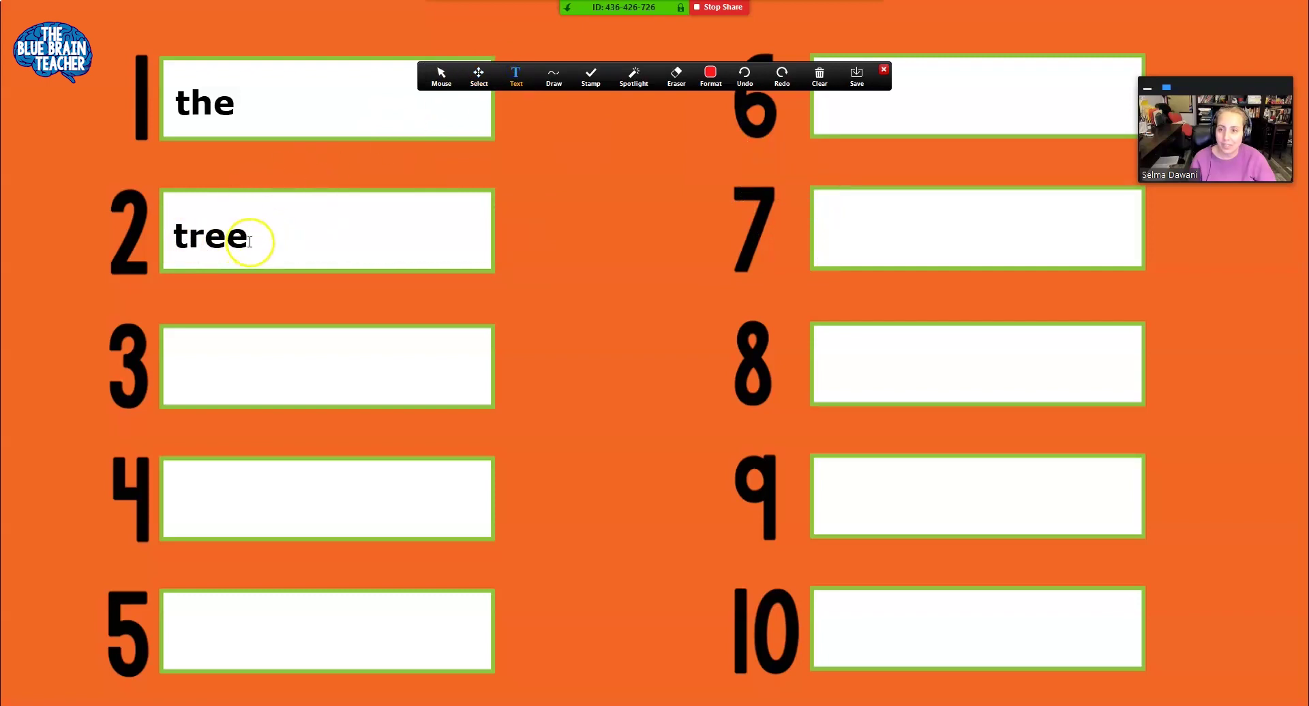
{"action": "left_click", "coordinate": [251, 242]}
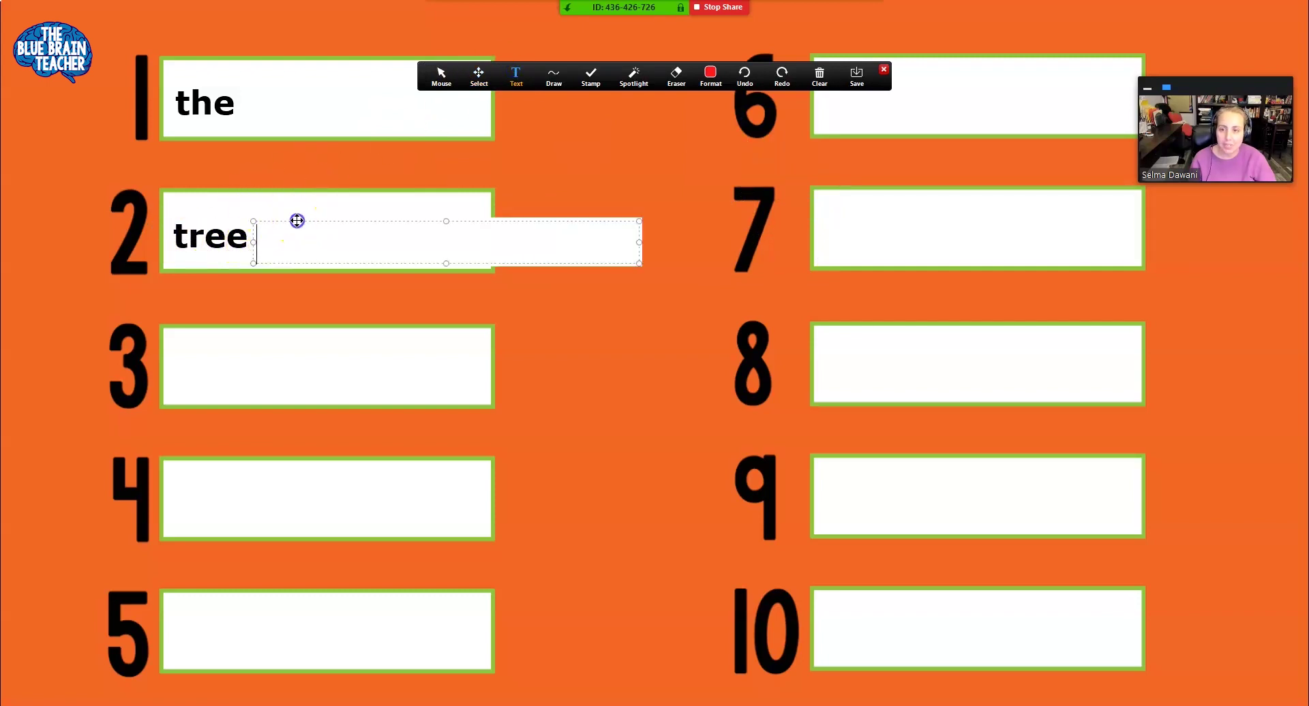
Replace the black "tree" annotation in box 2 with a red "tree" placed near the box's left edge.
{"action": "left_click", "coordinate": [822, 85]}
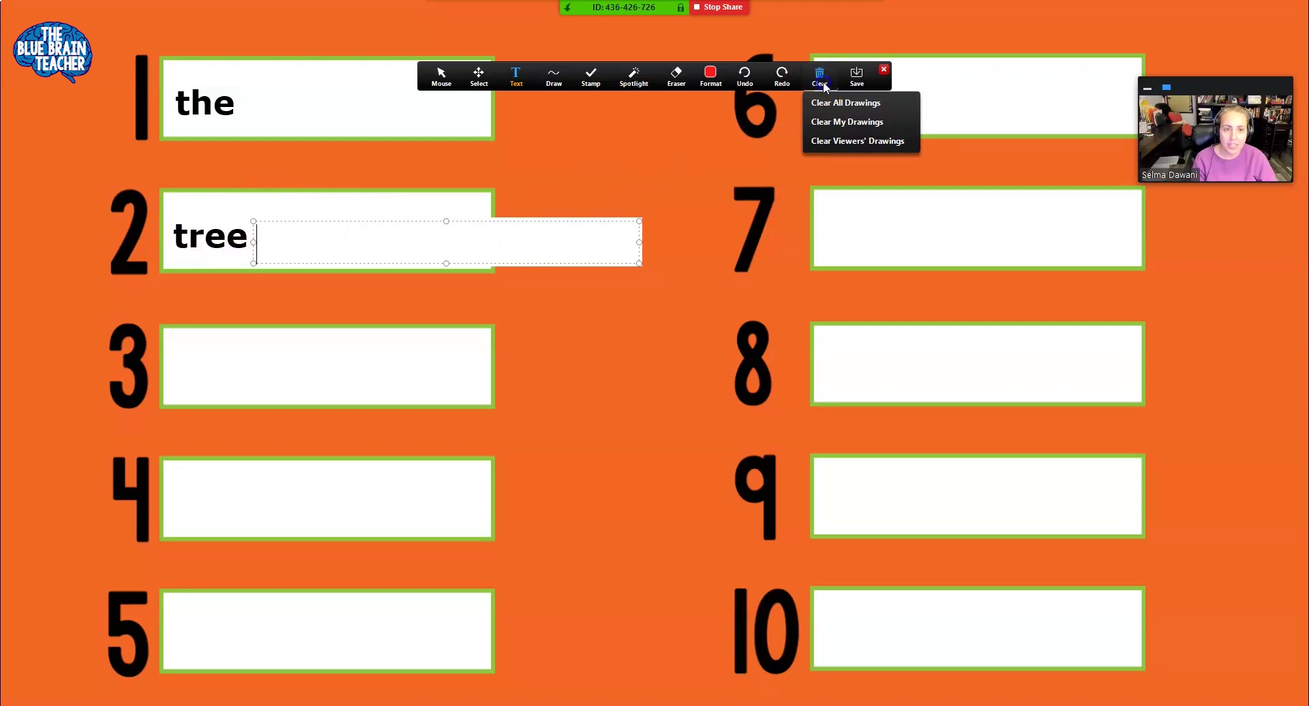
{"action": "left_click", "coordinate": [744, 76]}
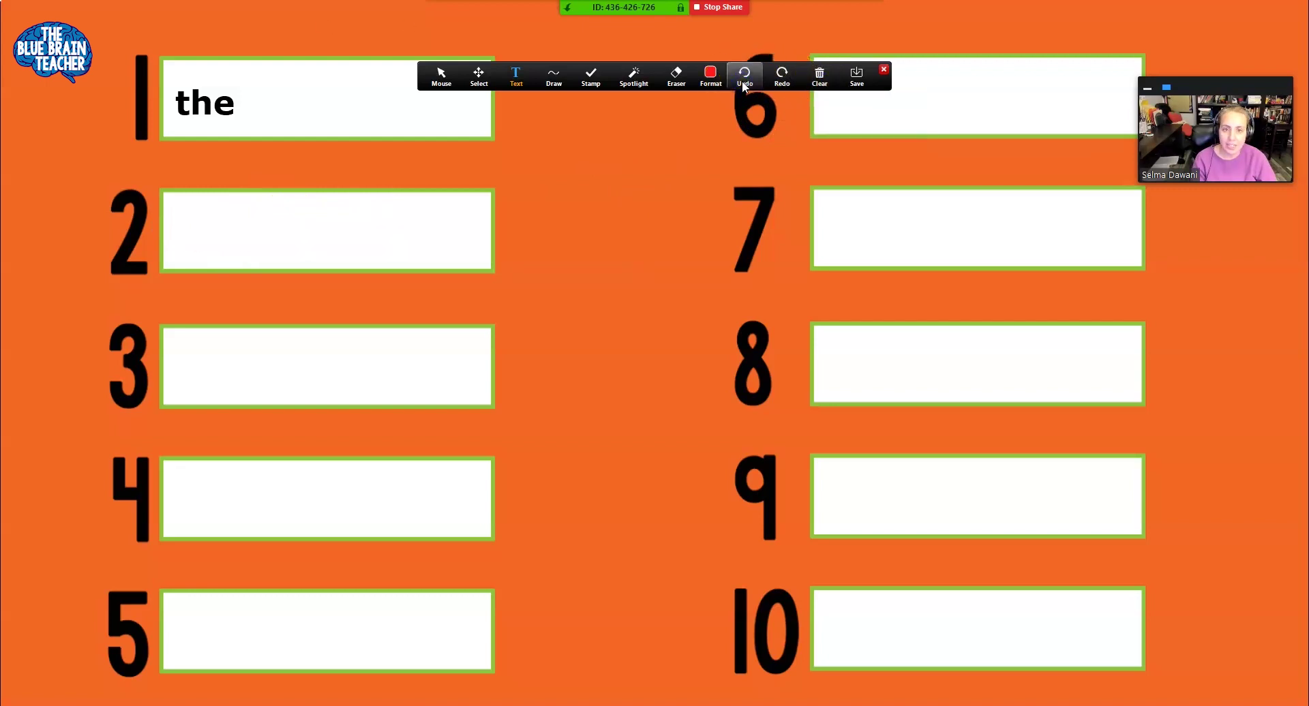
{"action": "left_click", "coordinate": [549, 77]}
{"action": "left_click", "coordinate": [516, 78]}
{"action": "left_click", "coordinate": [248, 239]}
{"action": "left_click", "coordinate": [191, 229]}
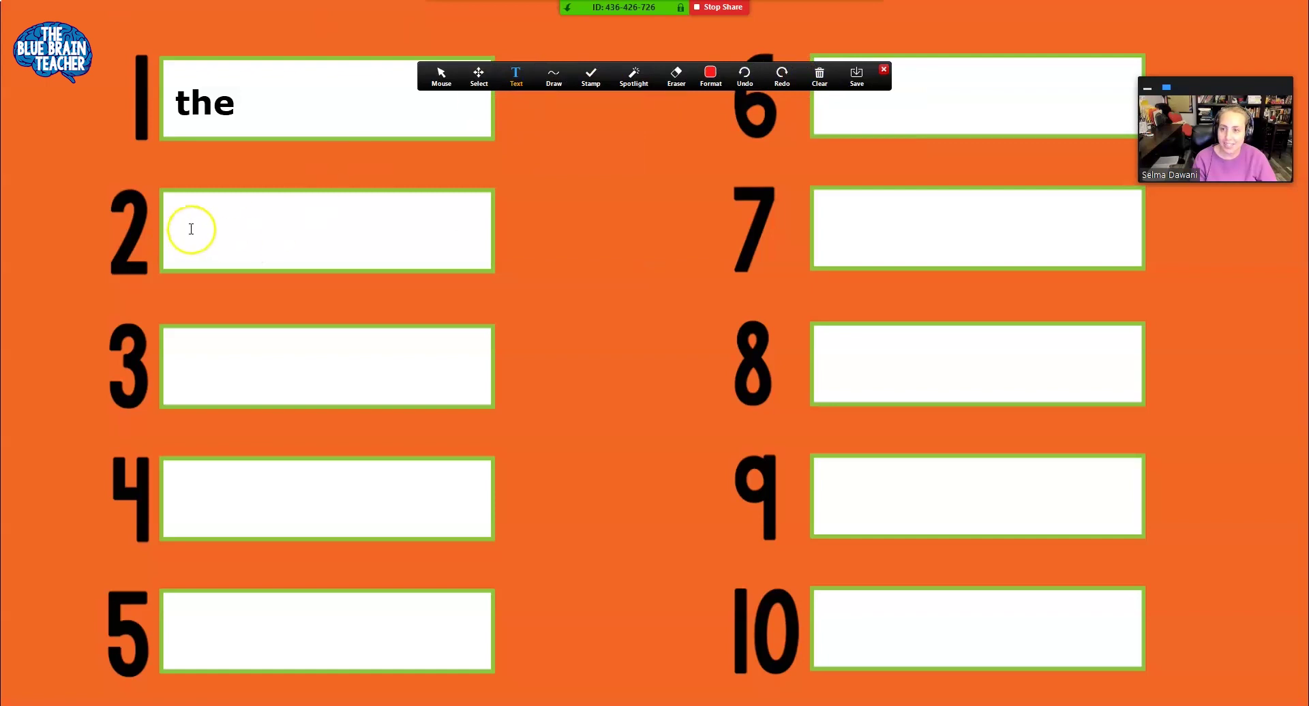
{"action": "type", "text": "tree"}
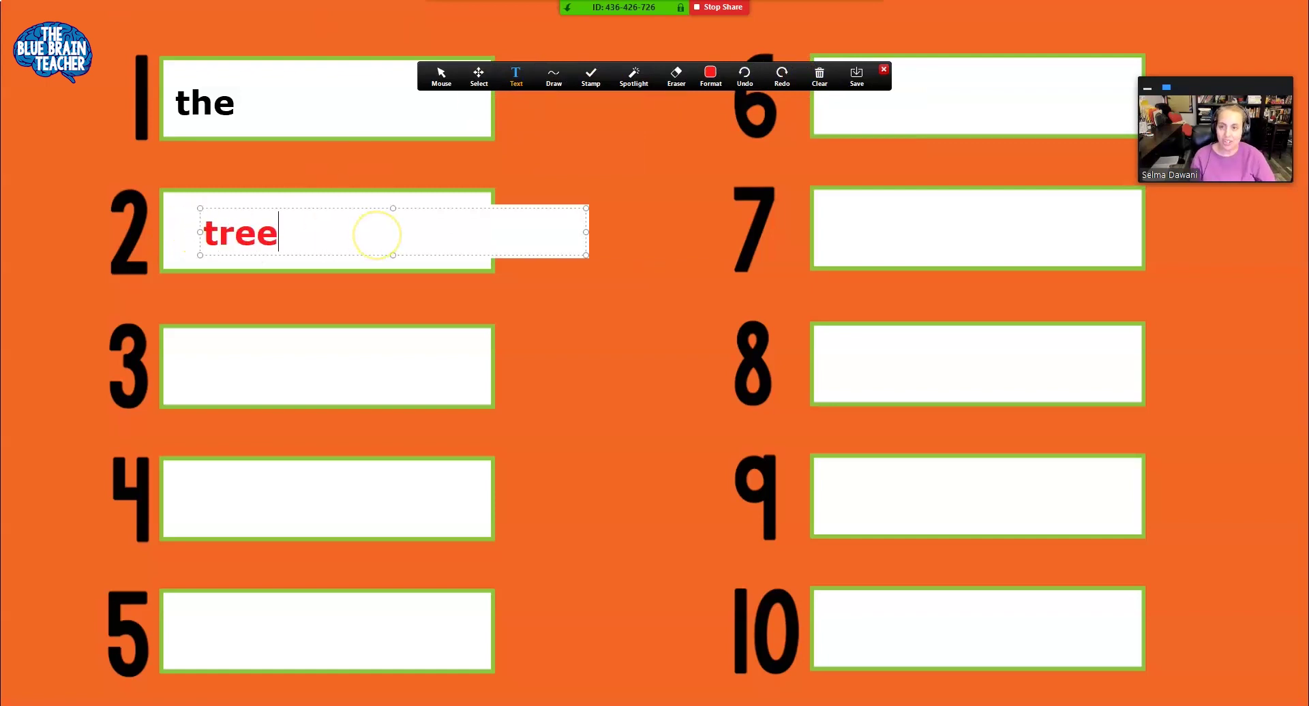
{"action": "left_click_drag", "start_coordinate": [321, 254], "coordinate": [294, 254]}
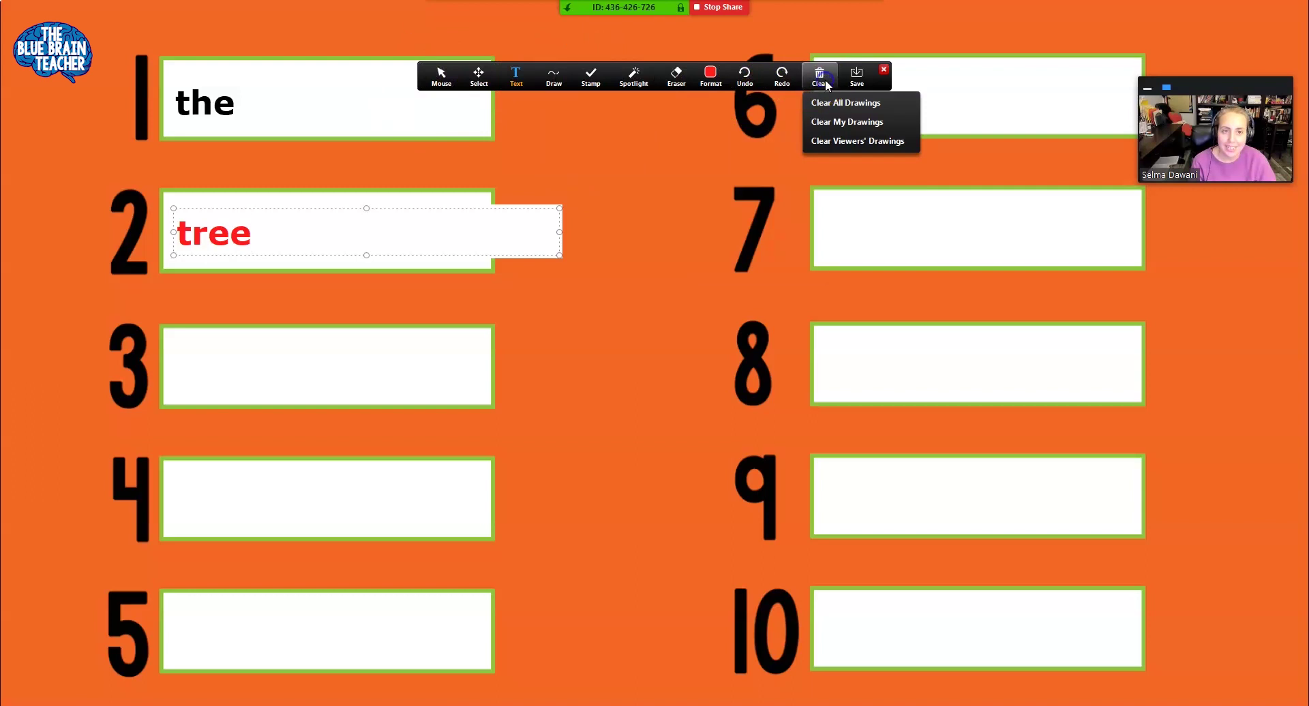
Clear all drawings from the slide, end annotating and advance to the "Draw a Rectangle" slide.
{"action": "left_click", "coordinate": [837, 103]}
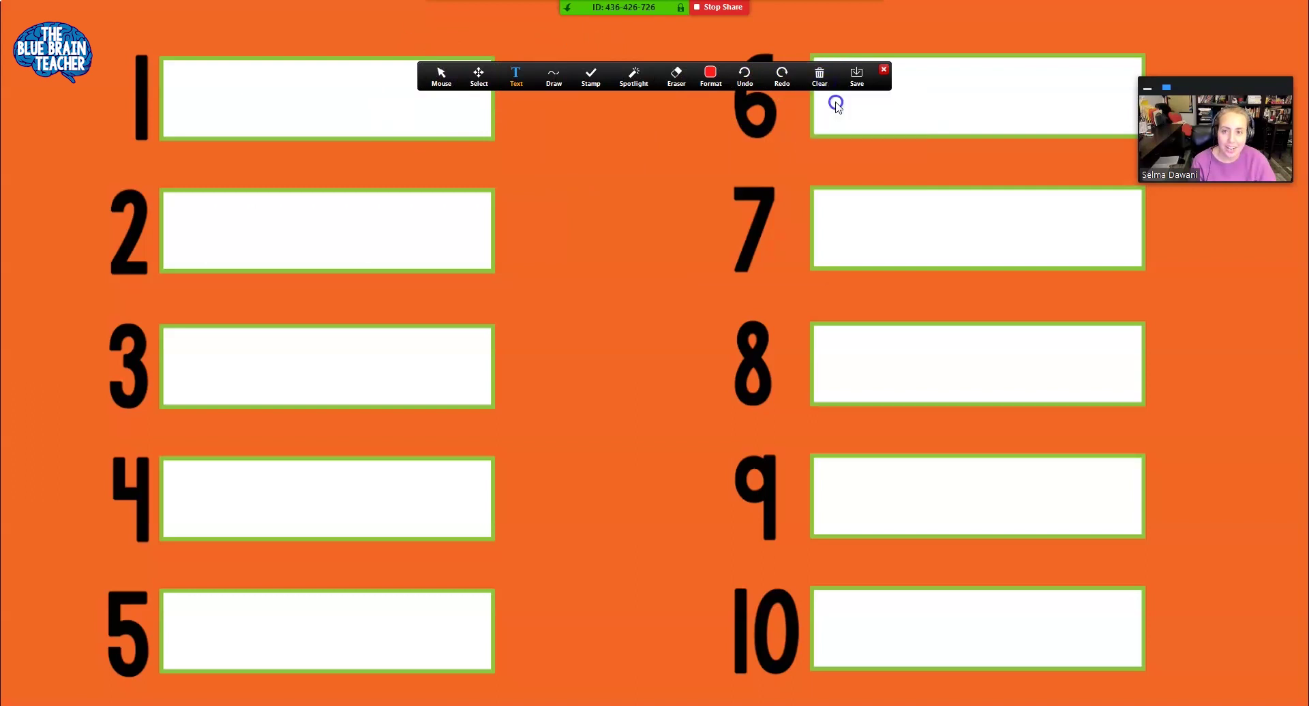
{"action": "left_click", "coordinate": [884, 71]}
{"action": "left_click", "coordinate": [635, 131]}
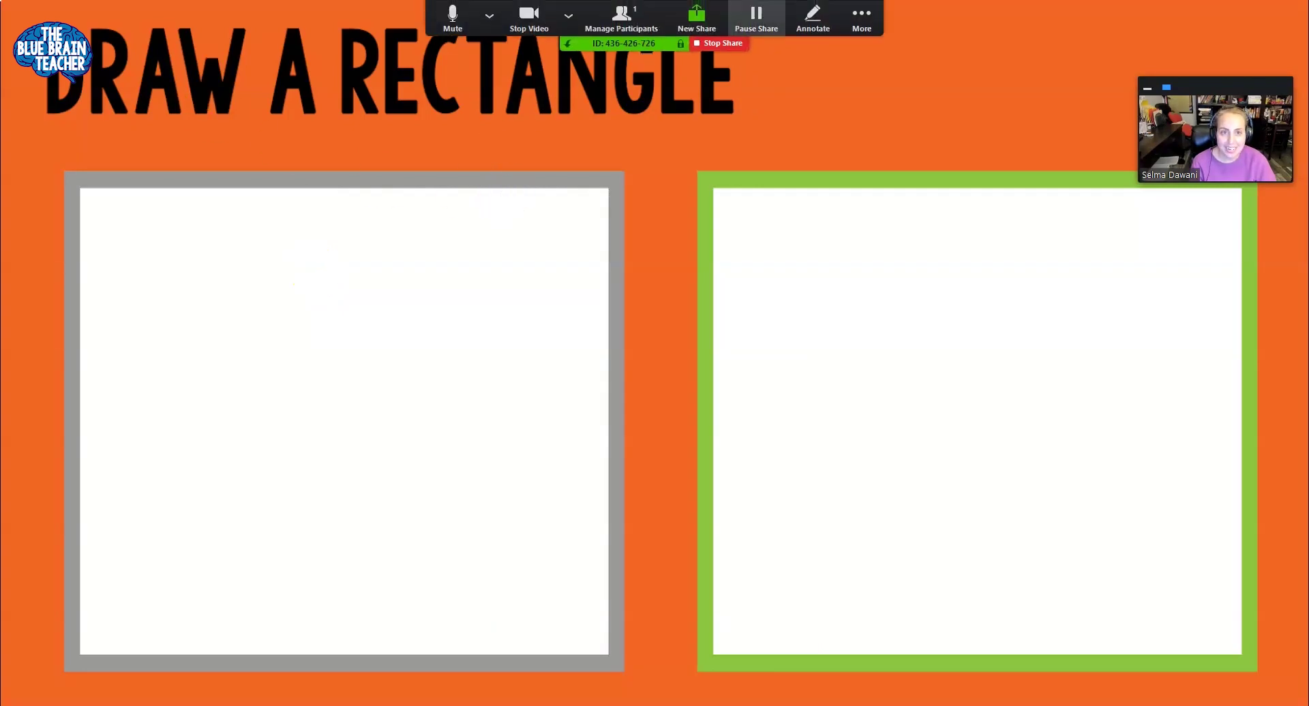
Start annotating the "Draw a Rectangle" slide and choose the thick freehand line for drawing.
{"action": "left_click", "coordinate": [809, 15]}
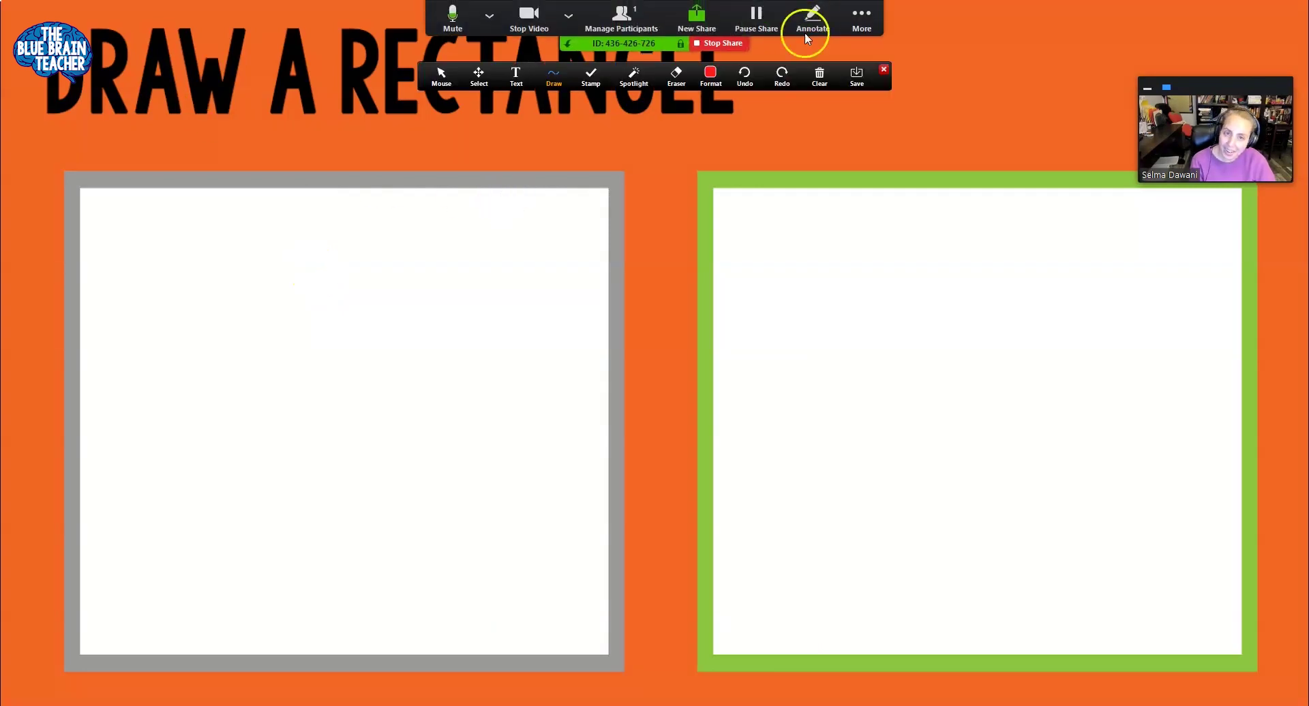
{"action": "left_click", "coordinate": [563, 78]}
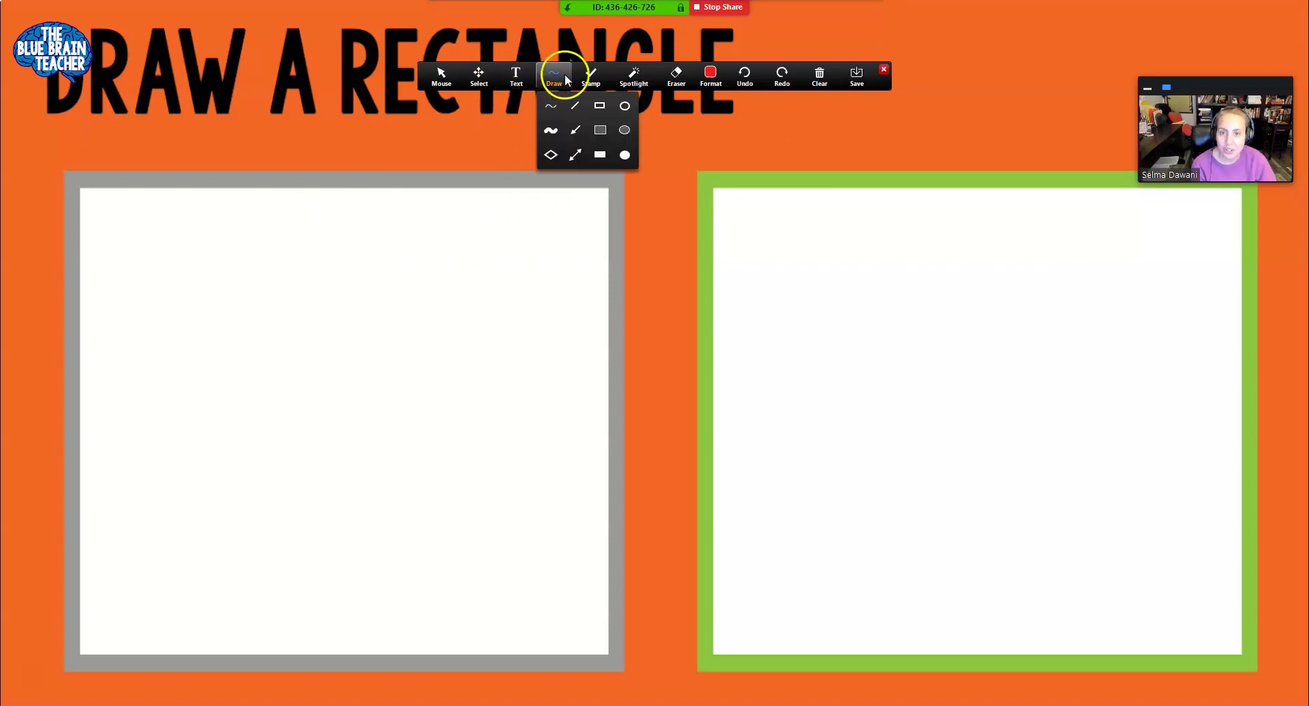
{"action": "left_click", "coordinate": [551, 130]}
{"action": "left_click", "coordinate": [553, 76]}
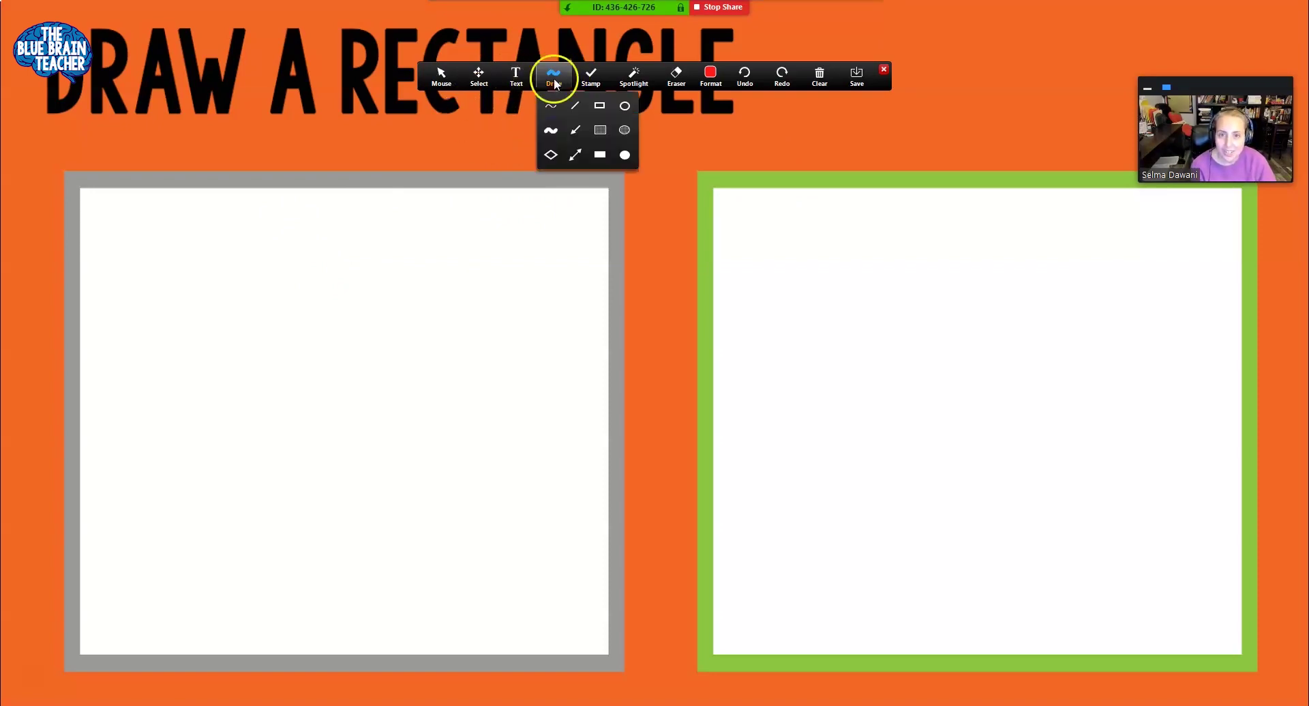
Set the annotation drawing colour to purple after trying black.
{"action": "left_click", "coordinate": [720, 80]}
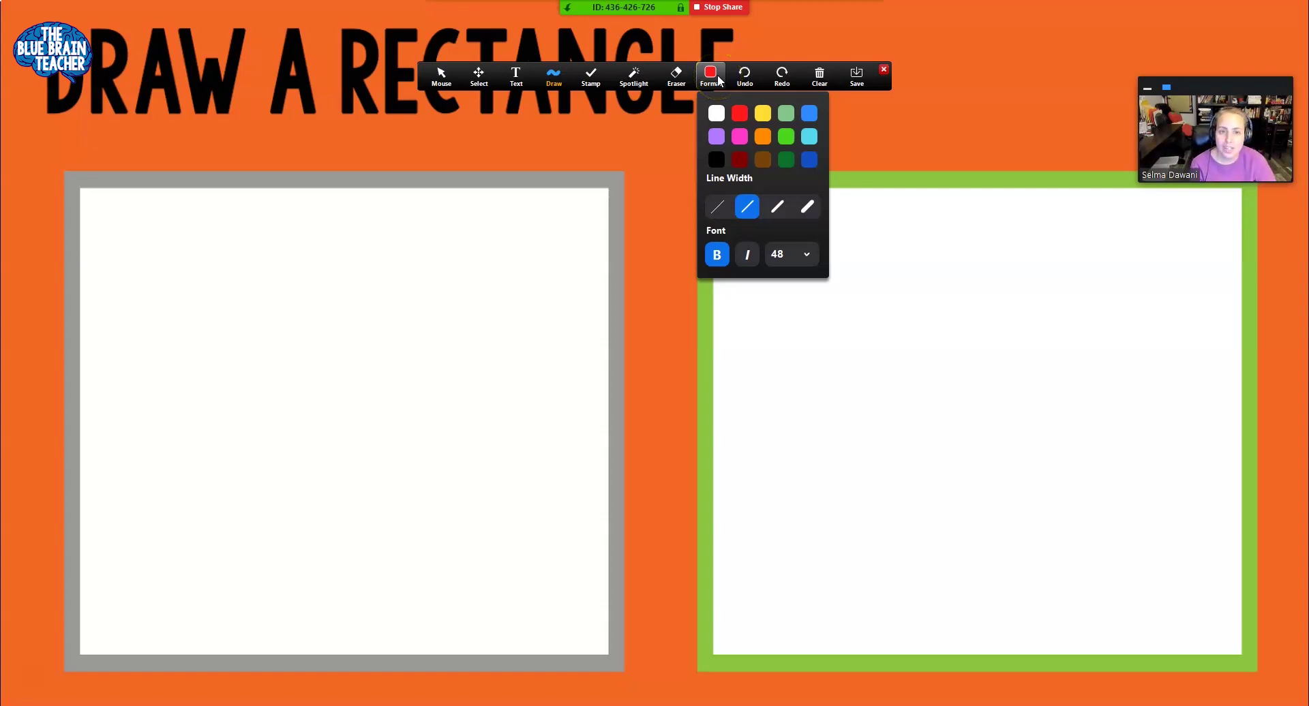
{"action": "left_click", "coordinate": [717, 159]}
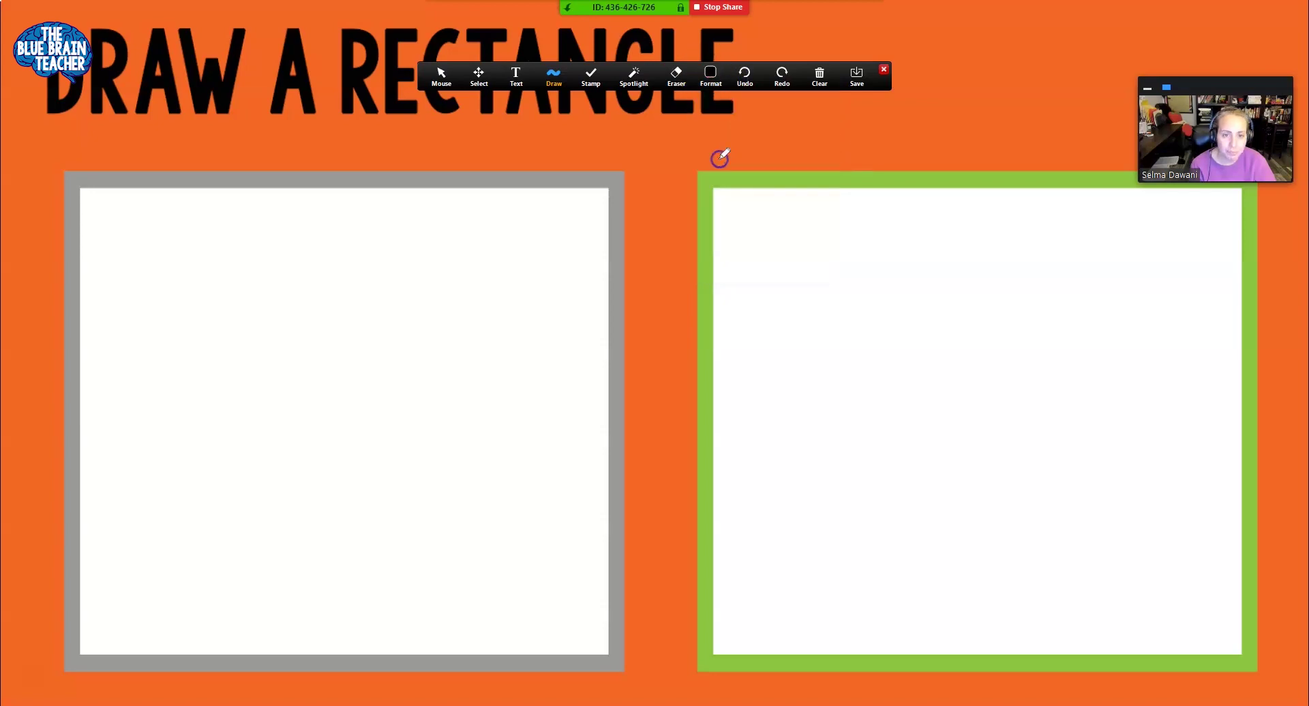
{"action": "left_click", "coordinate": [713, 76]}
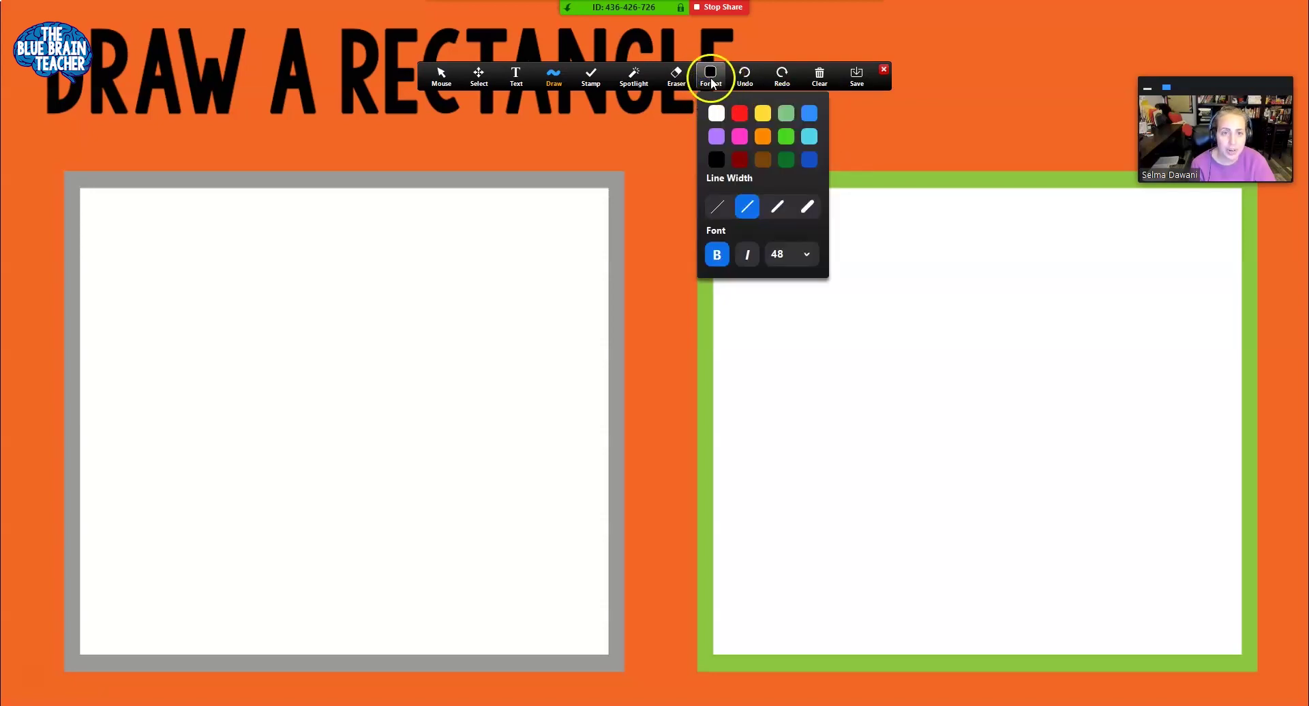
{"action": "left_click", "coordinate": [716, 138]}
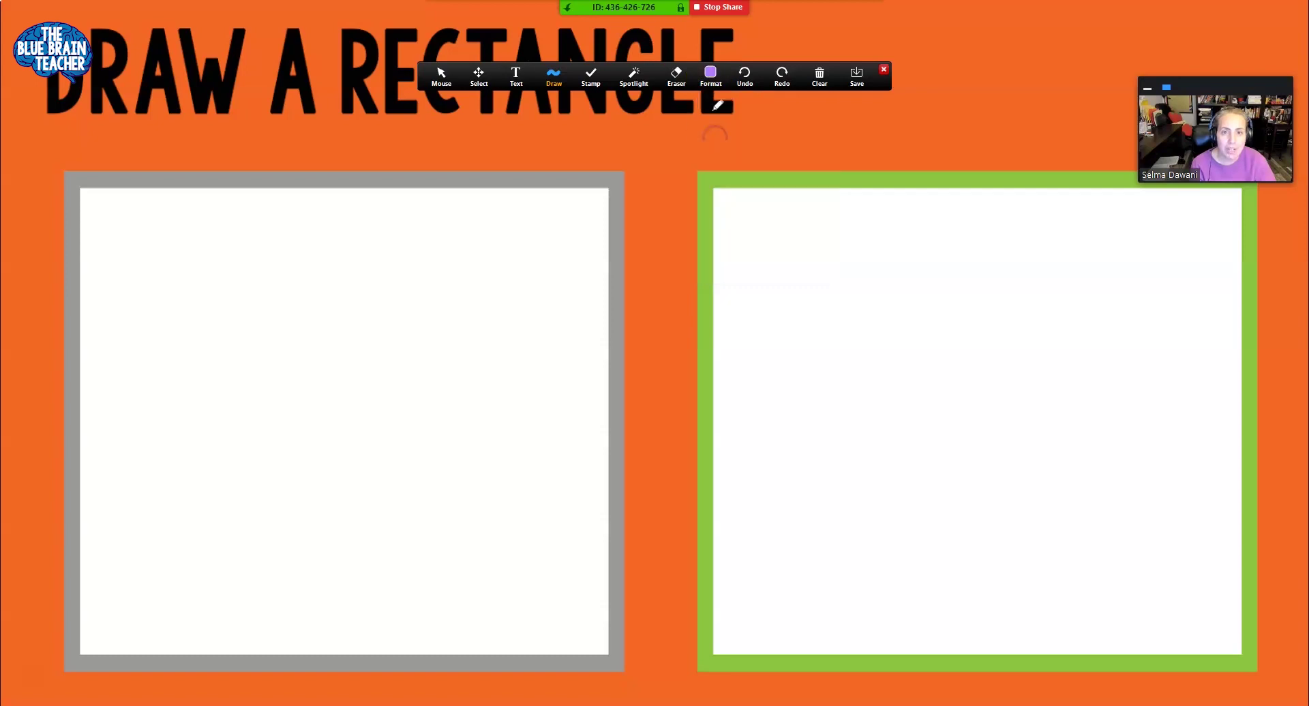
{"action": "left_click", "coordinate": [710, 76]}
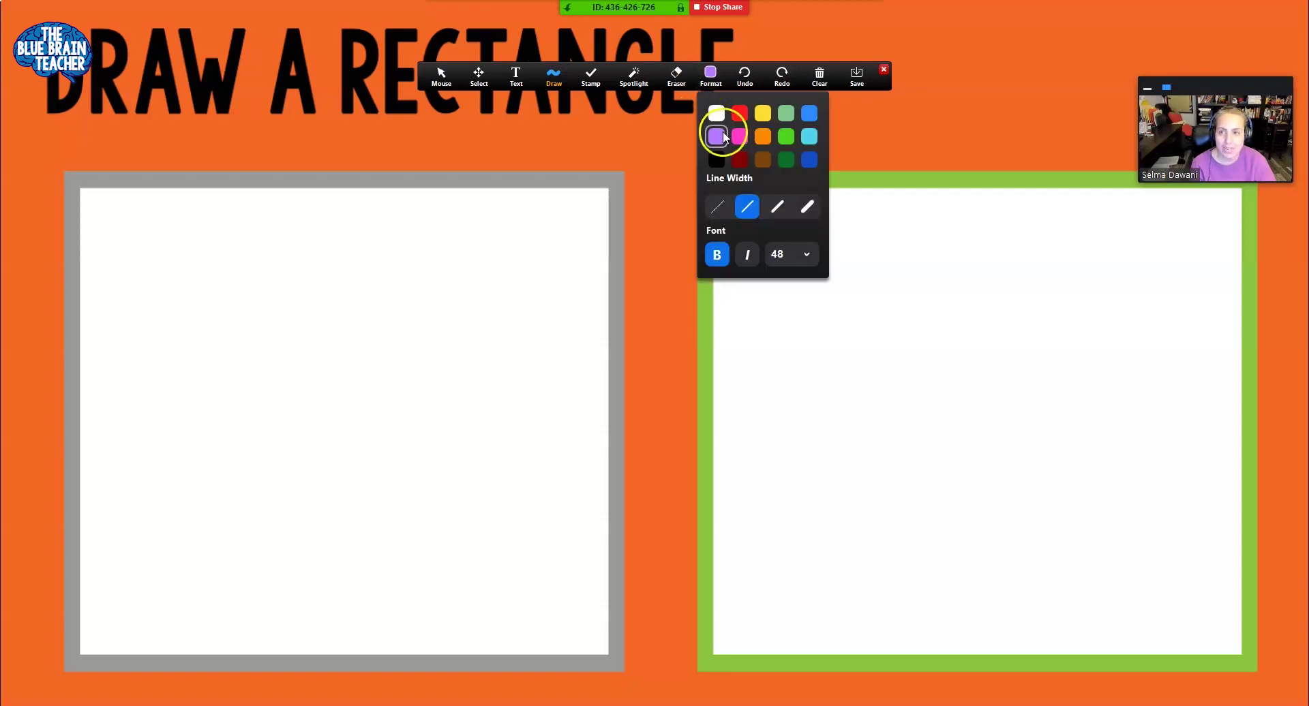
{"action": "left_click", "coordinate": [745, 167]}
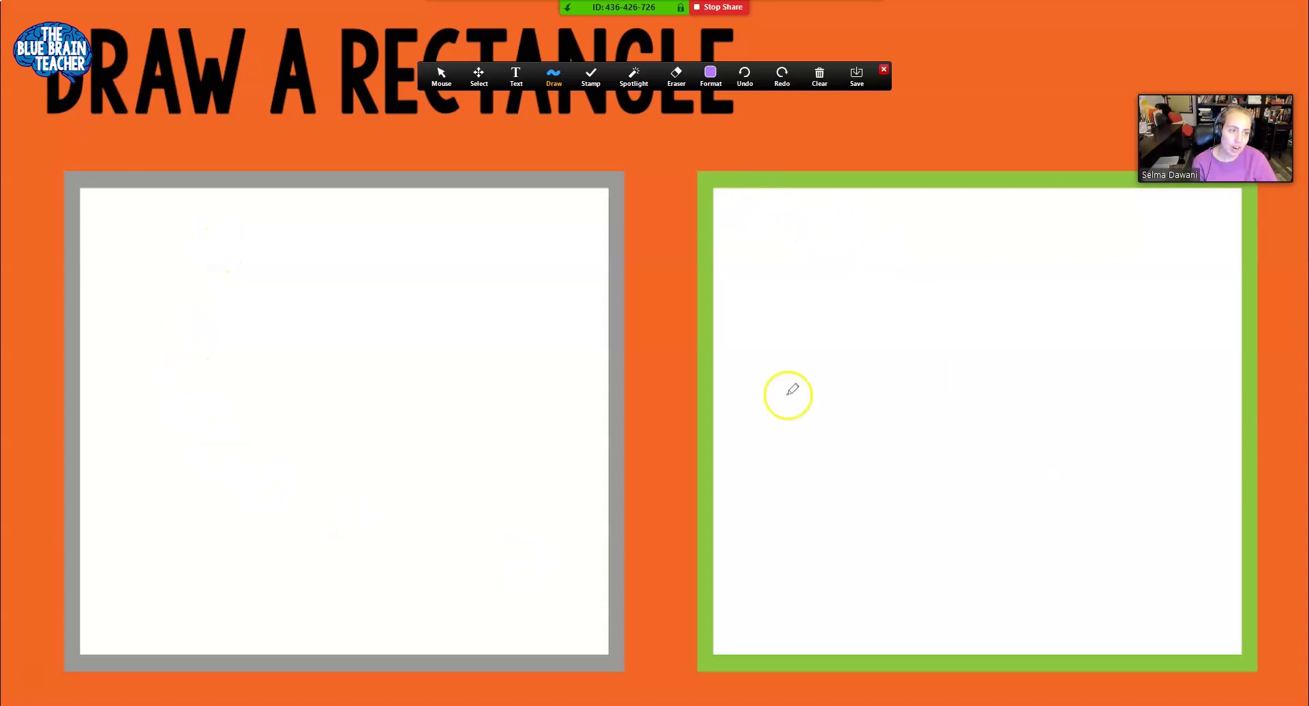
{"action": "left_click", "coordinate": [711, 75]}
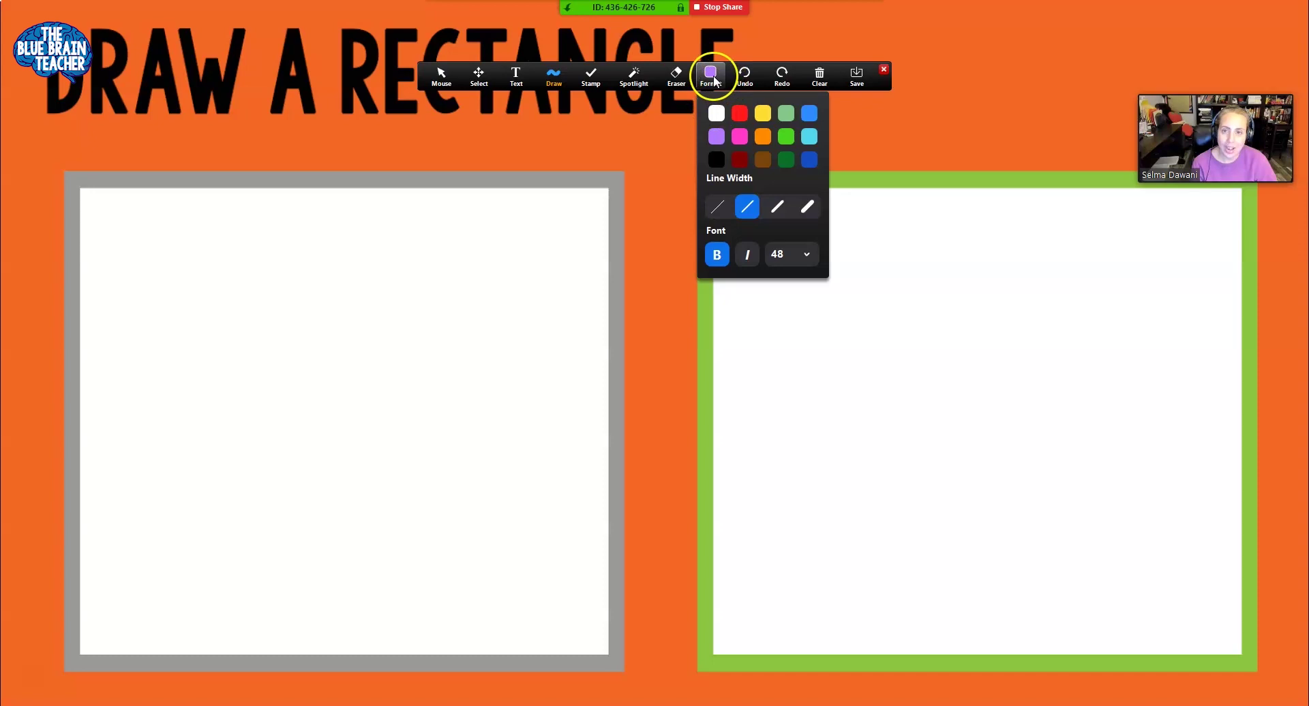
{"action": "left_click", "coordinate": [710, 76]}
Draw a purple rectangle freehand with the thick line inside the gray-bordered box.
{"action": "left_click", "coordinate": [554, 77]}
{"action": "left_click", "coordinate": [552, 130]}
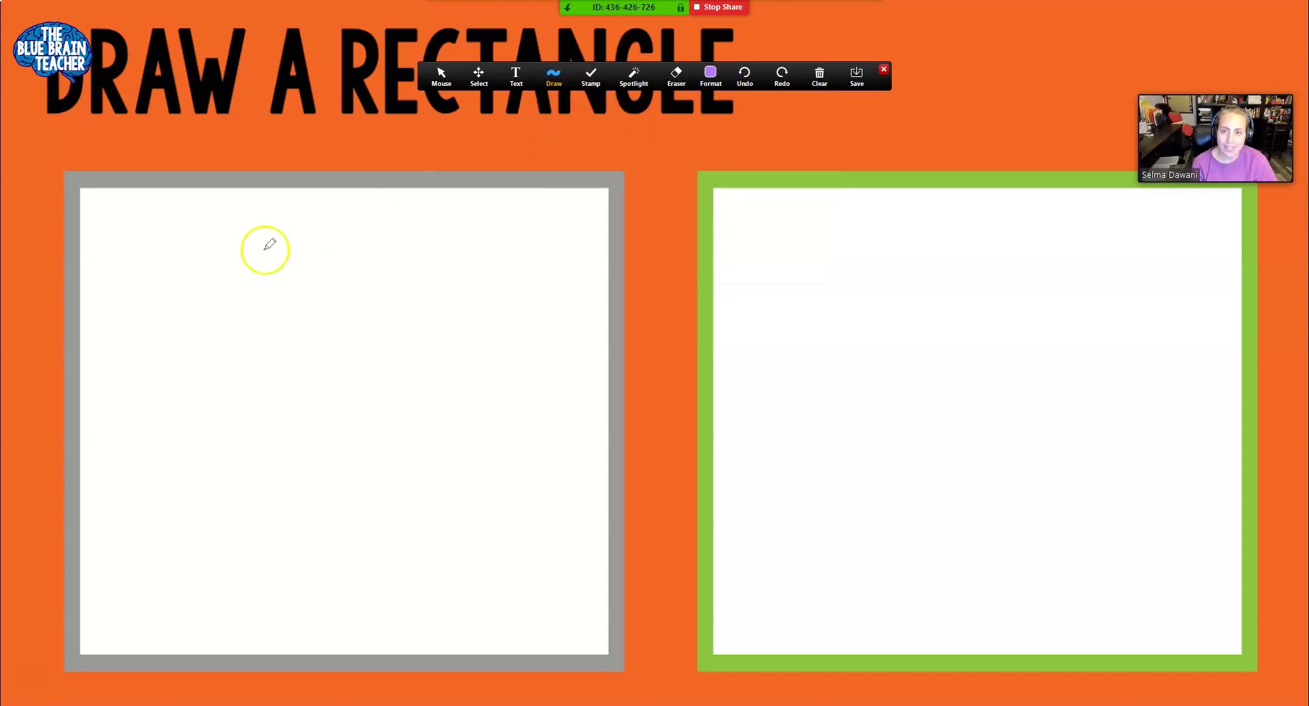
{"action": "mouse_move", "coordinate": [166, 291]}
{"action": "left_mouse_down"}
{"action": "mouse_move", "coordinate": [570, 287]}
{"action": "mouse_move", "coordinate": [572, 330]}
{"action": "left_mouse_up"}
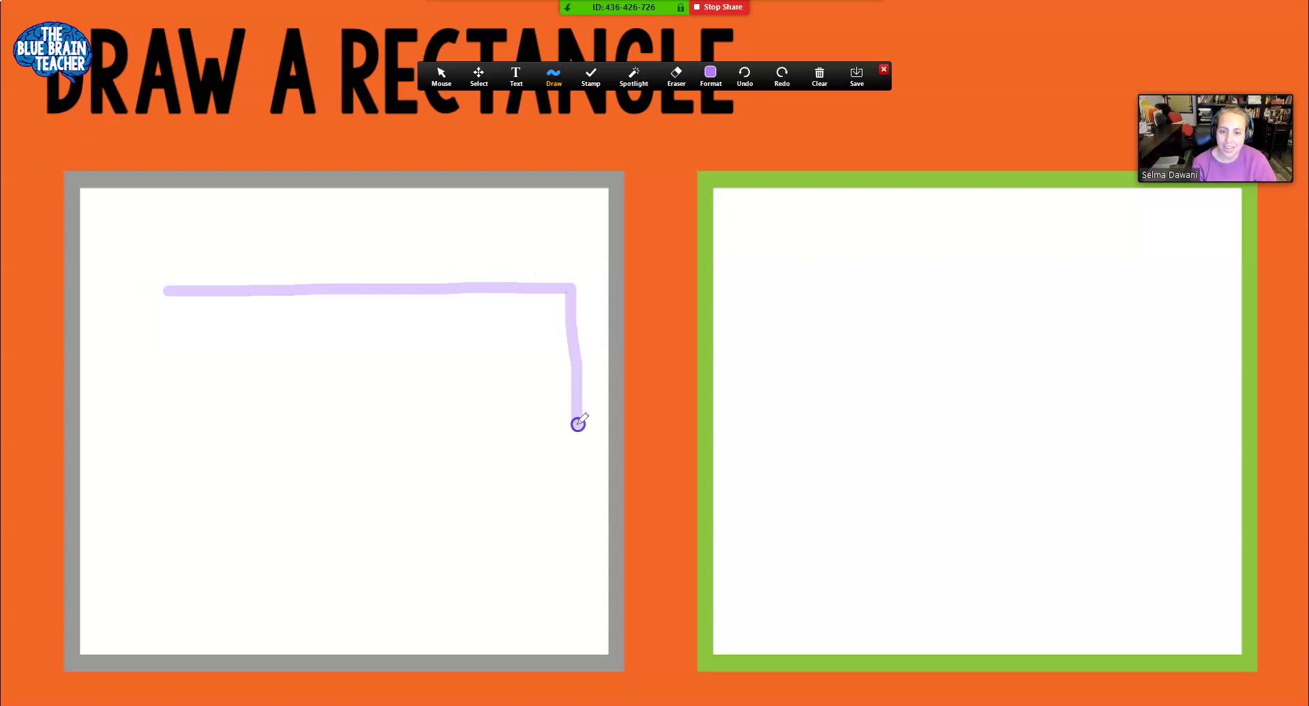
{"action": "mouse_move", "coordinate": [578, 424]}
{"action": "left_mouse_down"}
{"action": "mouse_move", "coordinate": [185, 417]}
{"action": "mouse_move", "coordinate": [148, 343]}
{"action": "left_mouse_up"}
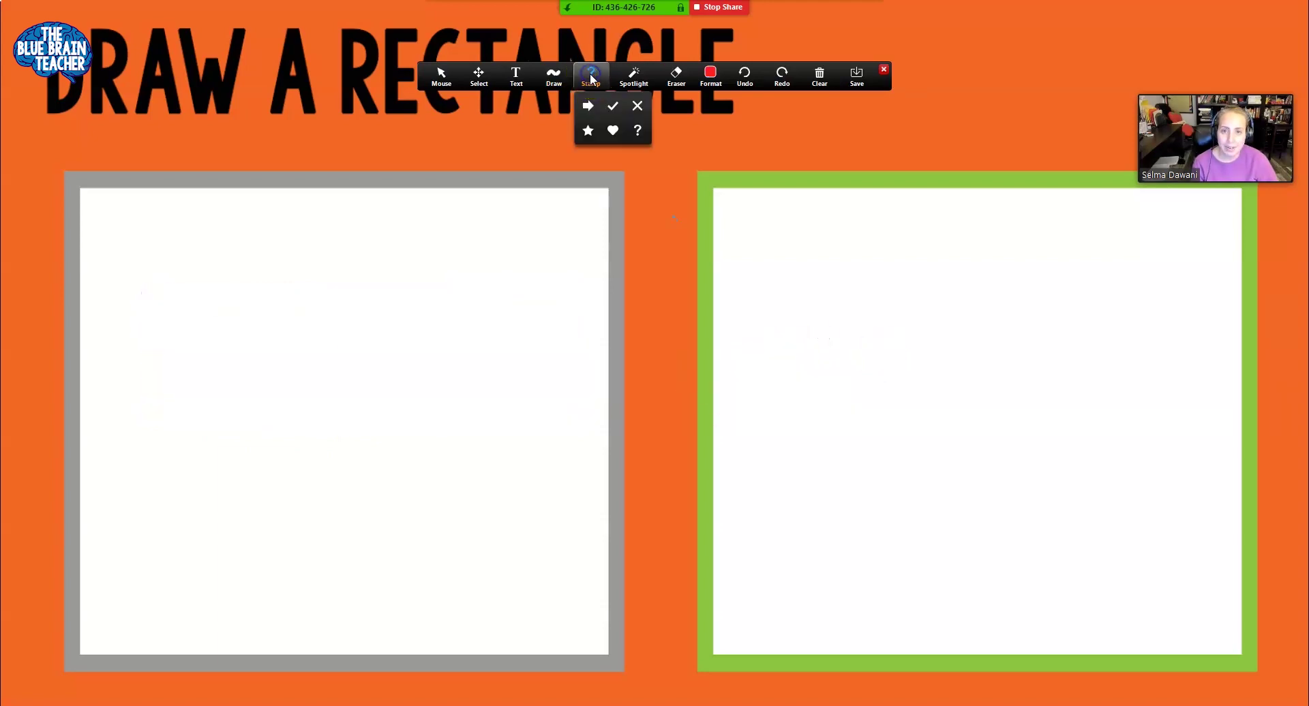
Place four star stamps in the upper-left area of the green-bordered box.
{"action": "left_click", "coordinate": [586, 128]}
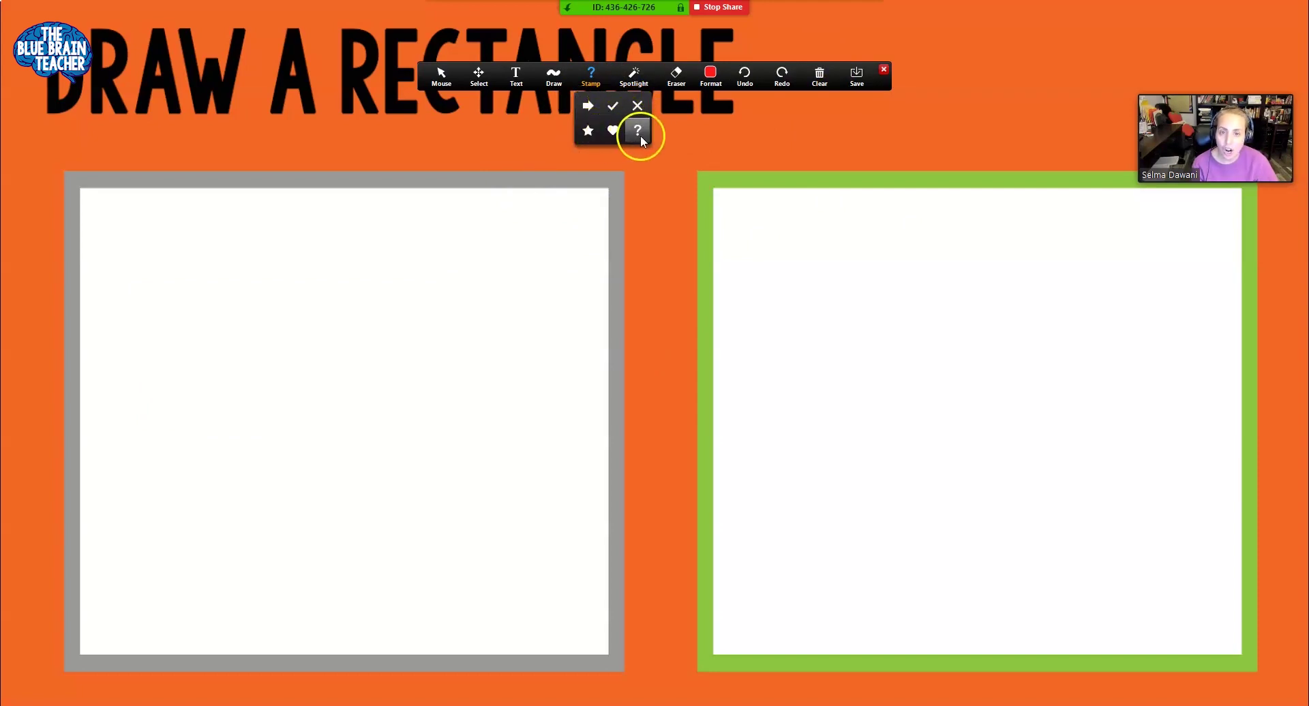
{"action": "left_click", "coordinate": [589, 129]}
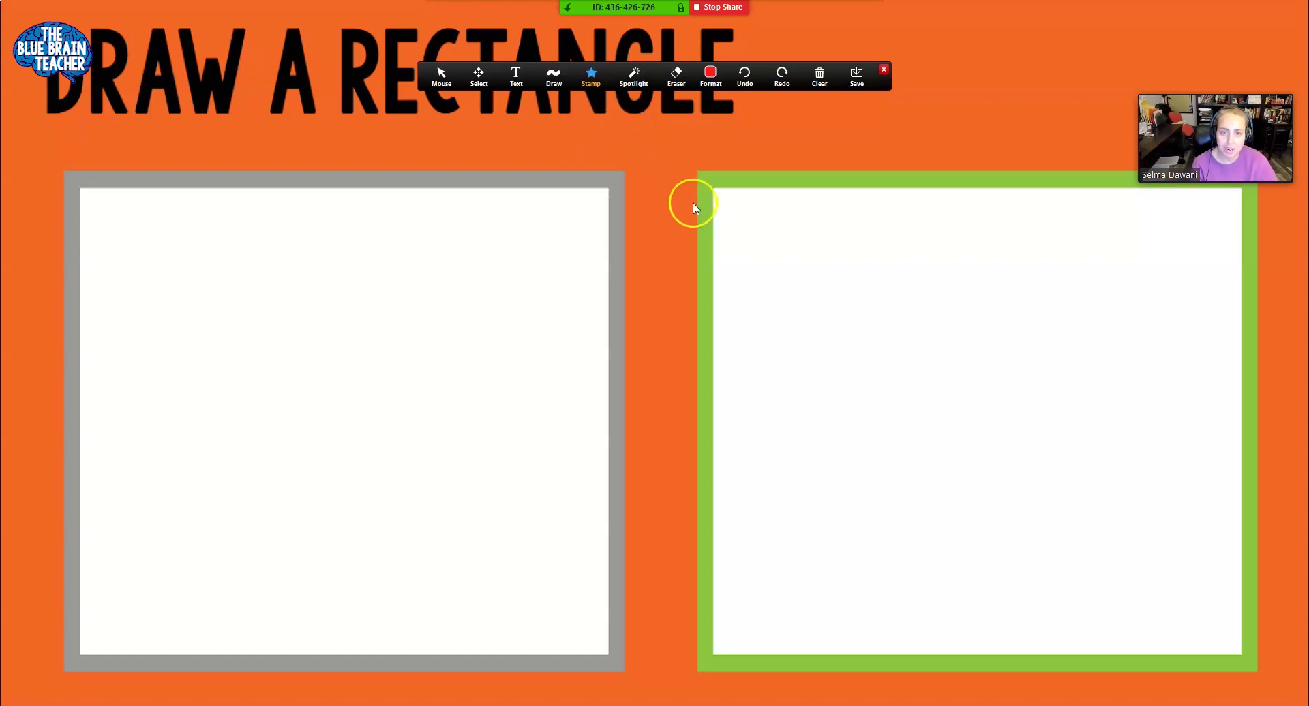
{"action": "left_click", "coordinate": [757, 205]}
{"action": "left_click", "coordinate": [789, 272]}
{"action": "left_click", "coordinate": [768, 332]}
{"action": "left_click", "coordinate": [732, 260]}
Place three arrow stamps beside the stars in the green-bordered box.
{"action": "left_click", "coordinate": [586, 91]}
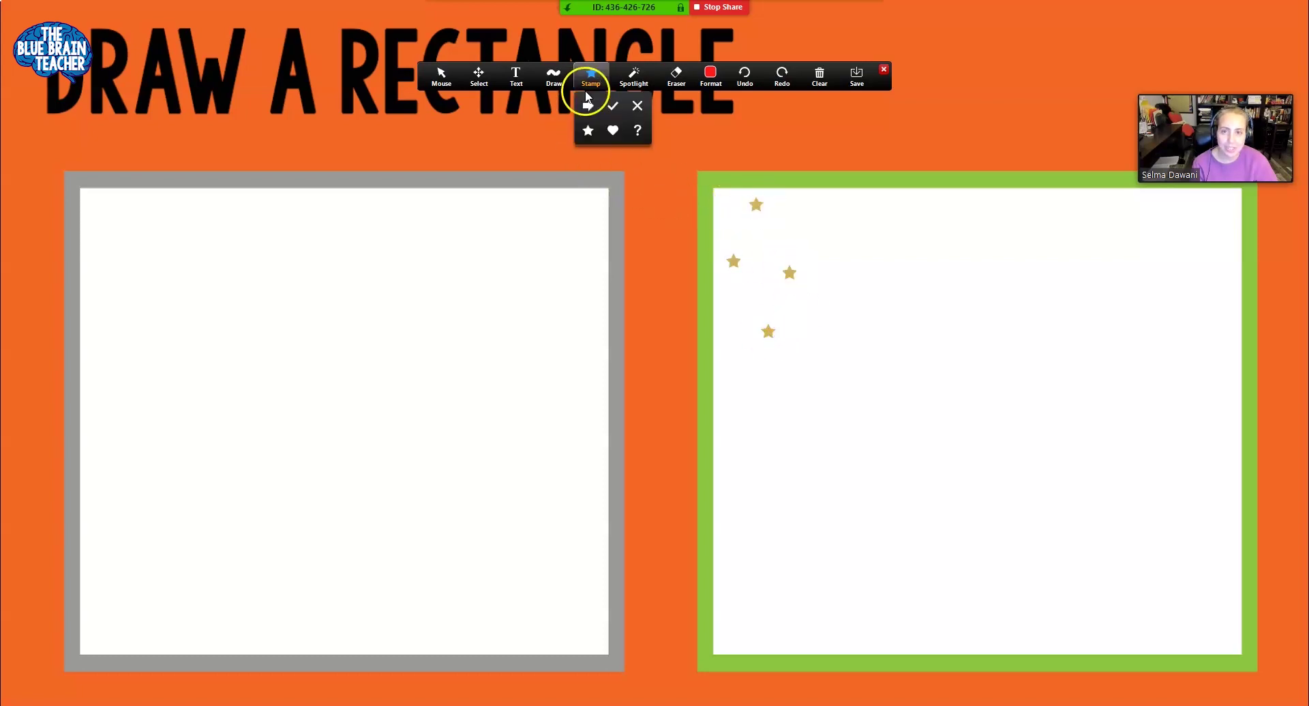
{"action": "left_click", "coordinate": [588, 105]}
{"action": "left_click", "coordinate": [800, 223]}
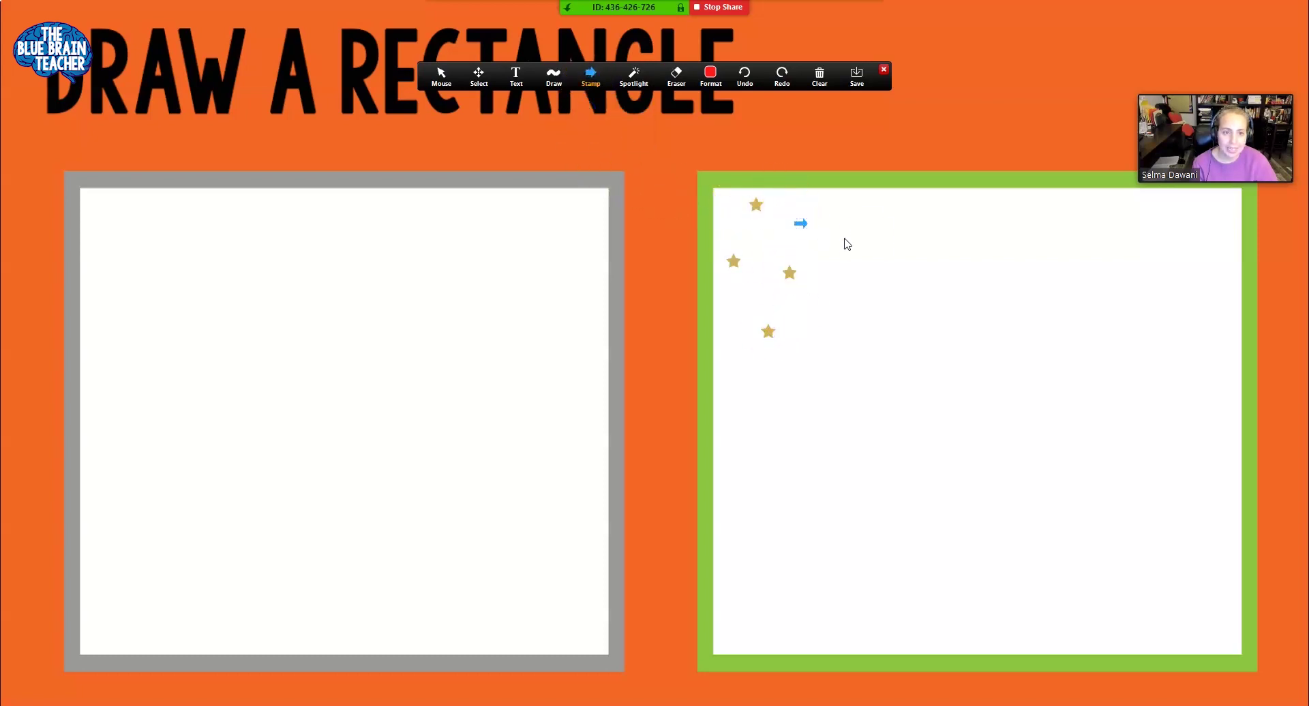
{"action": "left_click", "coordinate": [554, 81]}
Add three check mark stamps to the right of the arrows in the green-bordered box.
{"action": "left_click", "coordinate": [586, 81]}
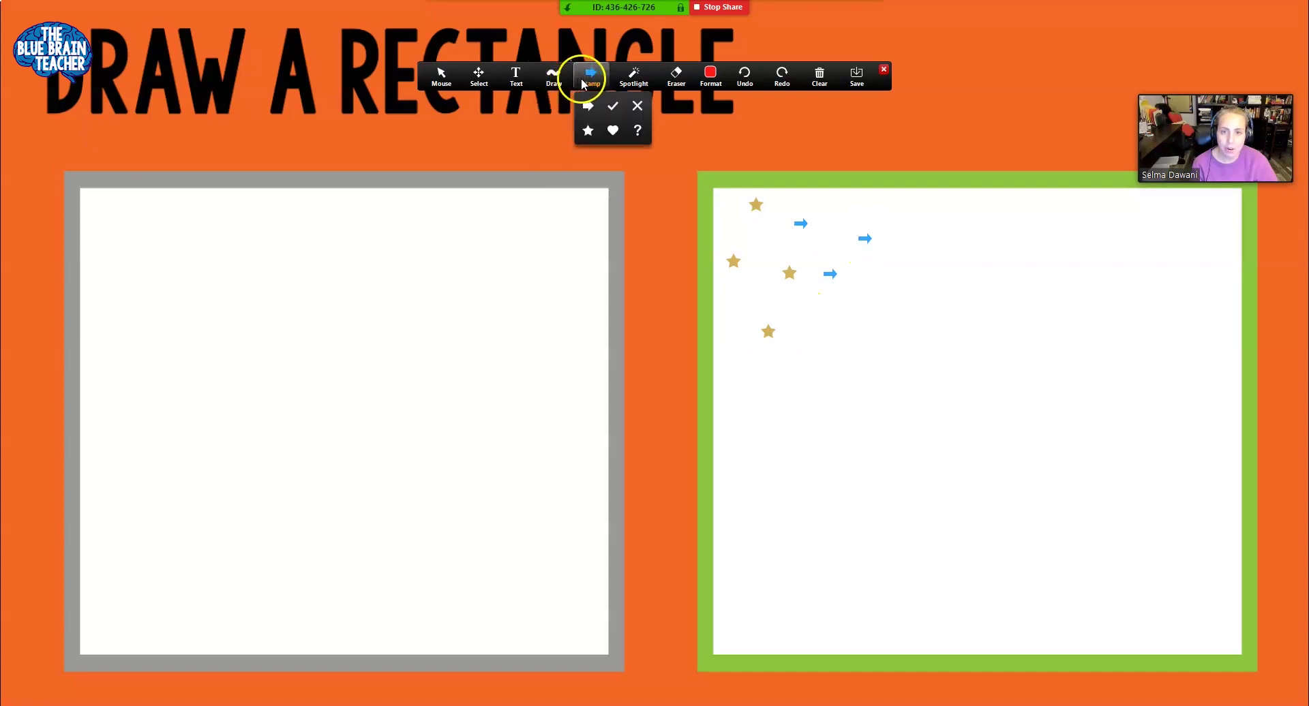
{"action": "left_click", "coordinate": [604, 107]}
{"action": "left_click", "coordinate": [875, 200]}
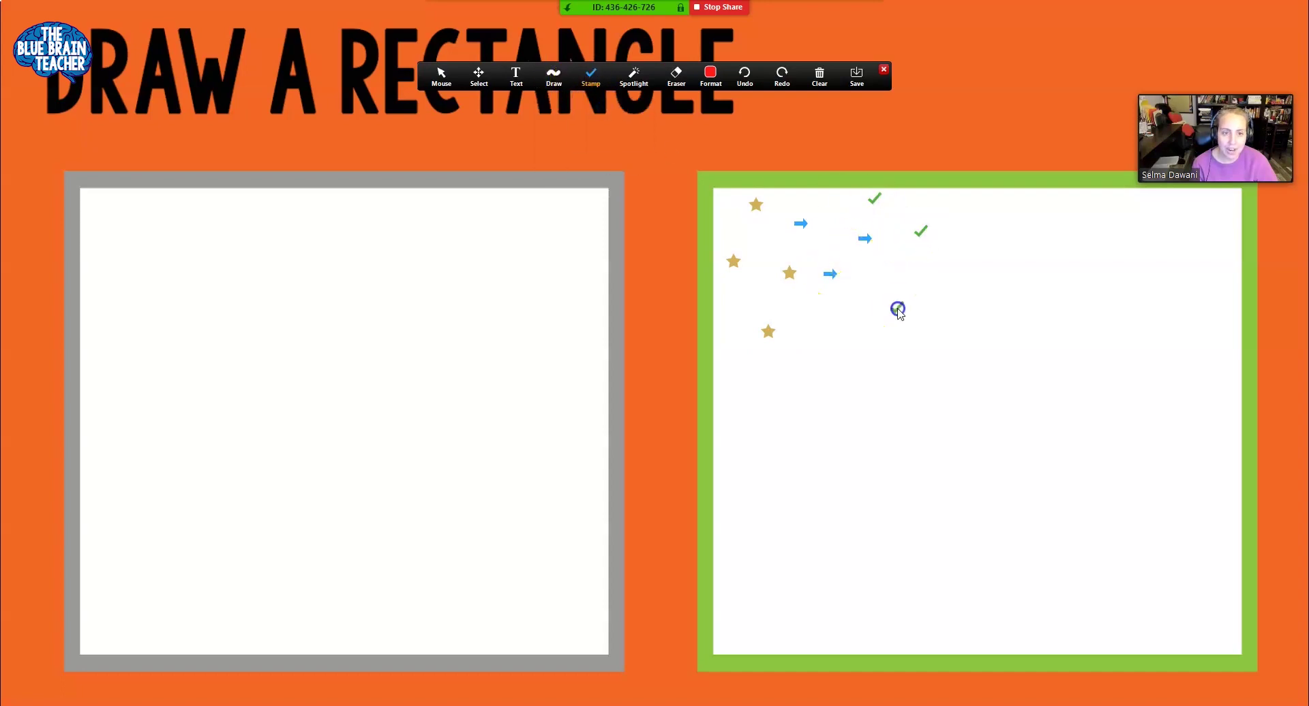
{"action": "left_click", "coordinate": [897, 310]}
Add three X stamps around the middle of the green-bordered box, below and right of the check marks.
{"action": "left_click", "coordinate": [589, 77]}
{"action": "left_click", "coordinate": [629, 111]}
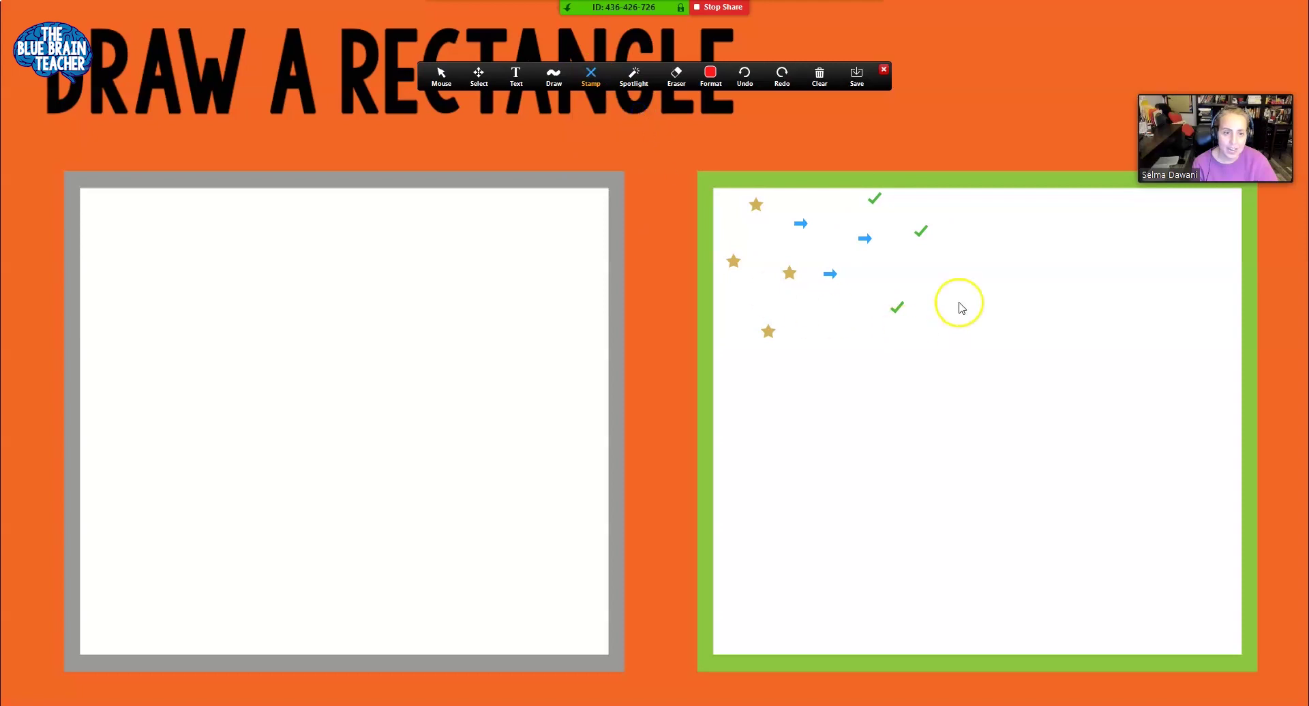
{"action": "left_click", "coordinate": [996, 278]}
{"action": "left_click", "coordinate": [929, 300]}
{"action": "left_click", "coordinate": [949, 364]}
Stamp two hearts below the arrows in the green-bordered box.
{"action": "left_click", "coordinate": [591, 76]}
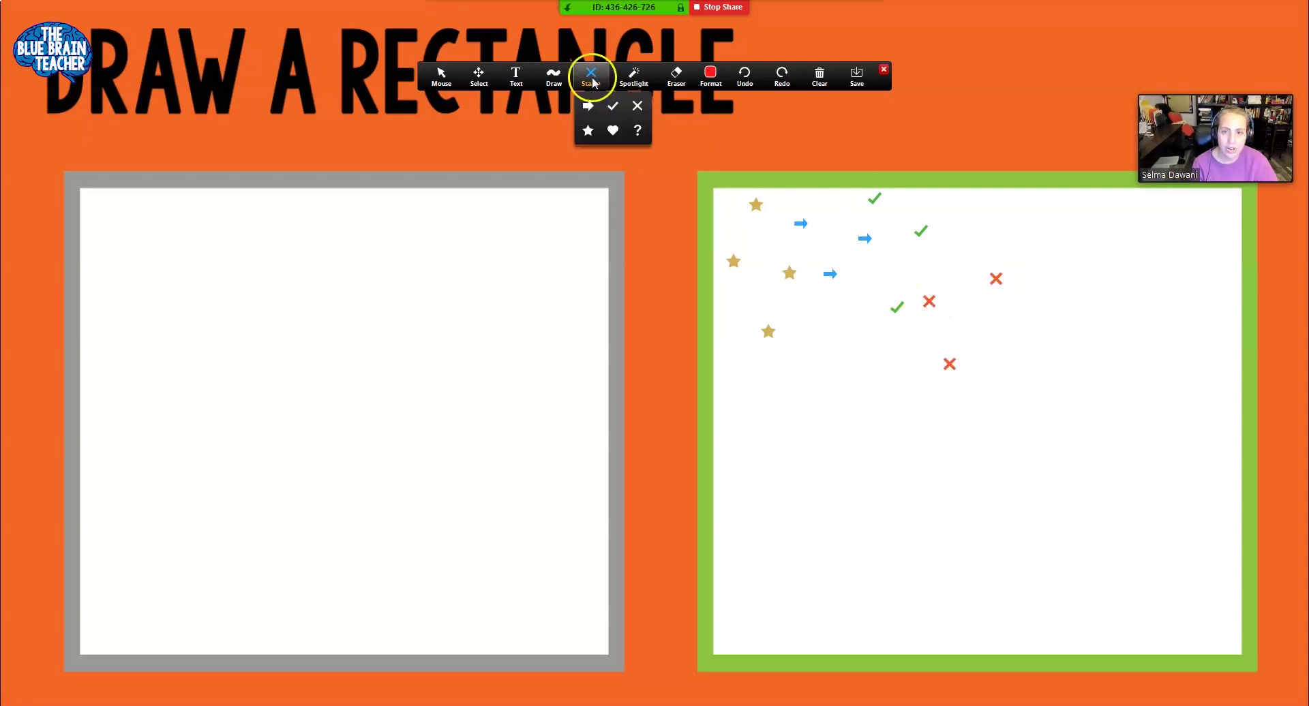
{"action": "left_click", "coordinate": [613, 130]}
{"action": "left_click", "coordinate": [838, 312]}
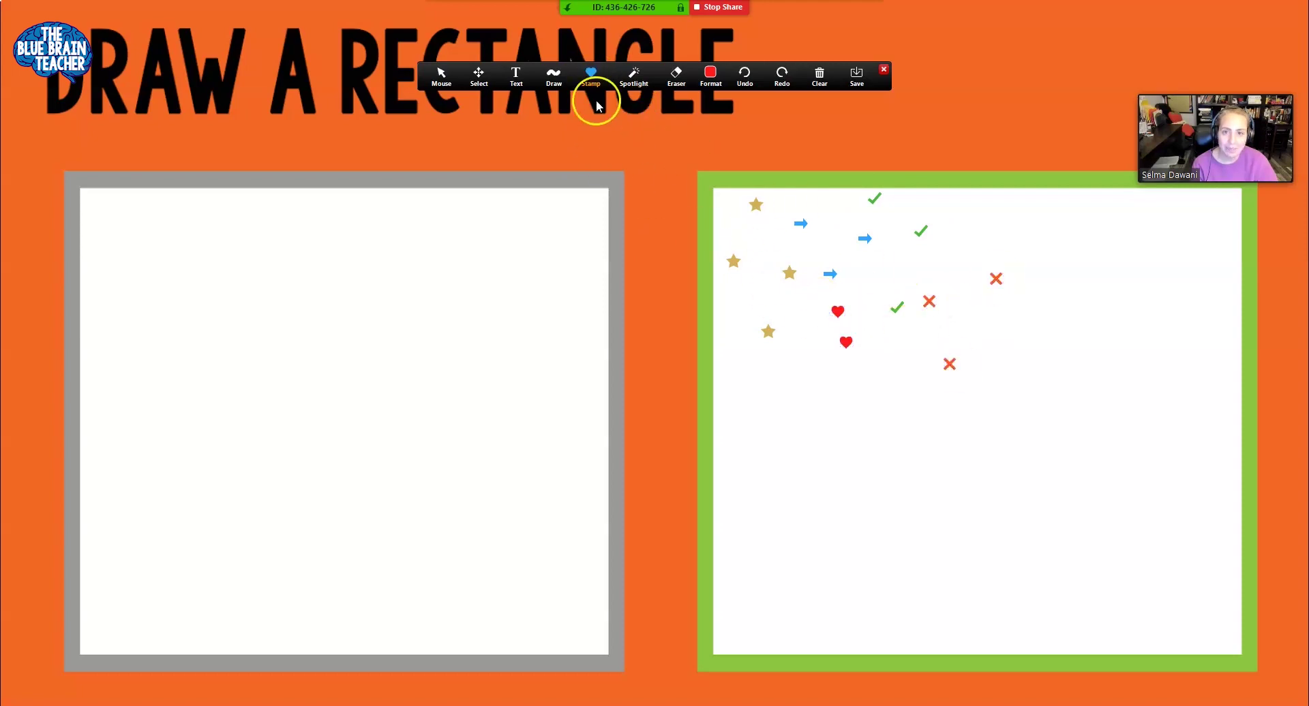
Stamp four question marks above and to the right of the X marks in the green-bordered box.
{"action": "left_click", "coordinate": [591, 76]}
{"action": "left_click", "coordinate": [639, 124]}
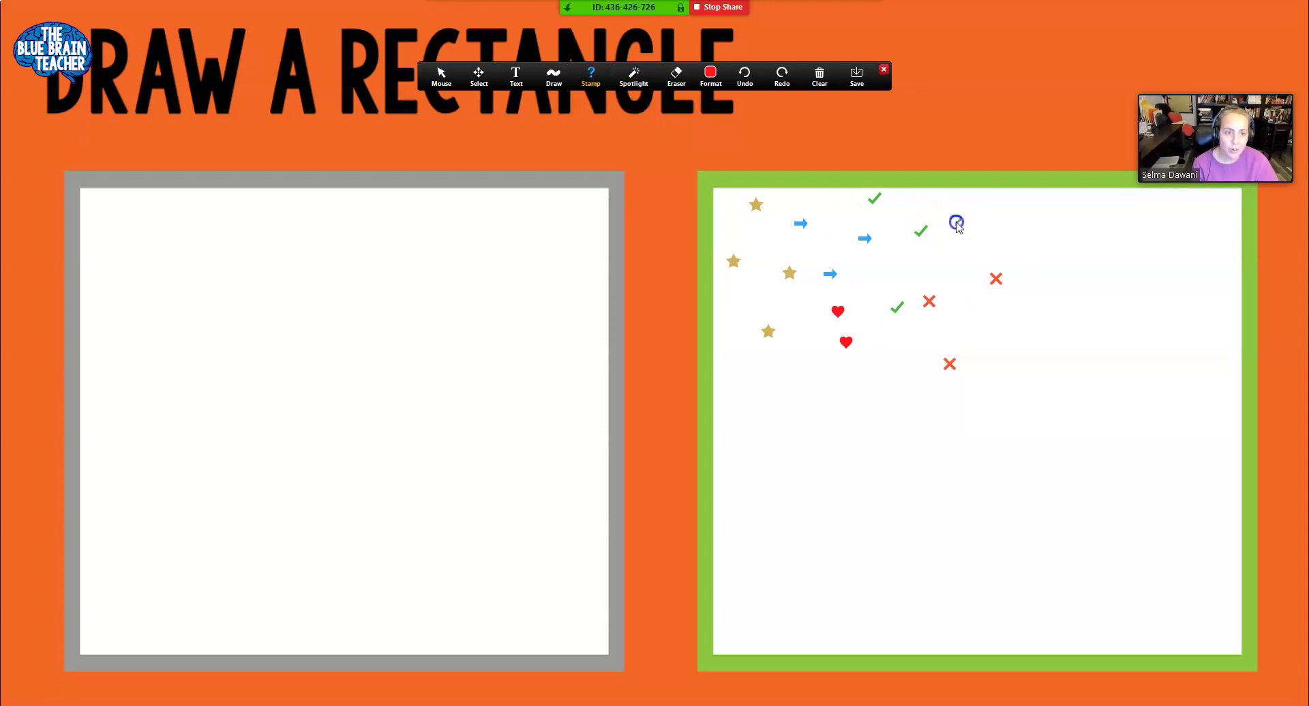
{"action": "left_click", "coordinate": [1033, 326]}
{"action": "left_click", "coordinate": [1032, 373]}
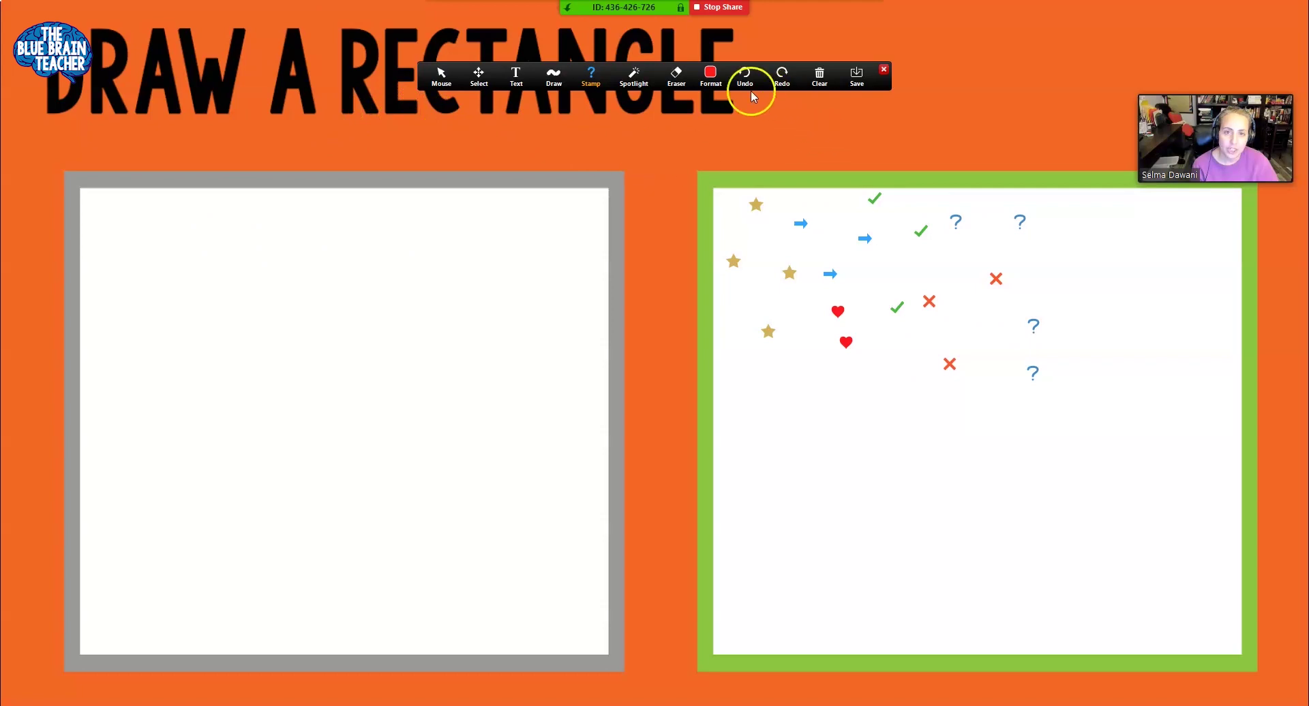
Activate the Spotlight laser pointer and point at the area right of the stamps.
{"action": "left_click", "coordinate": [634, 77]}
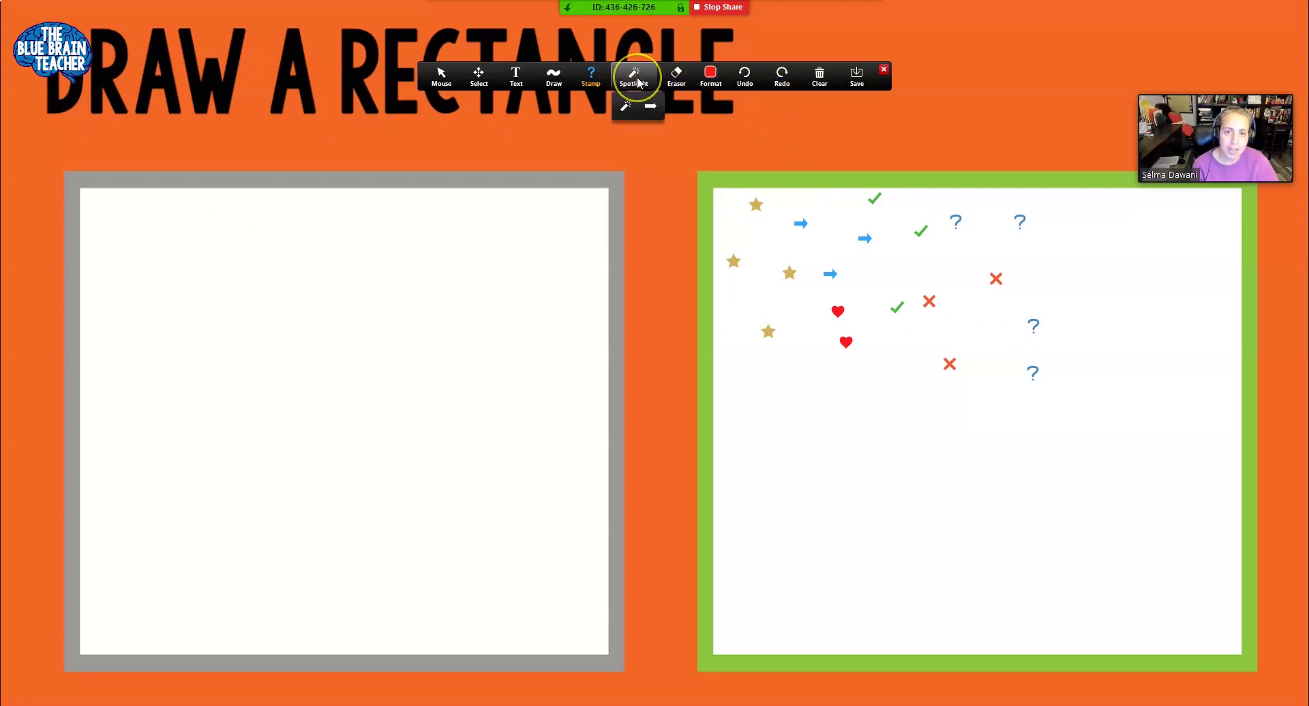
{"action": "left_click", "coordinate": [625, 105]}
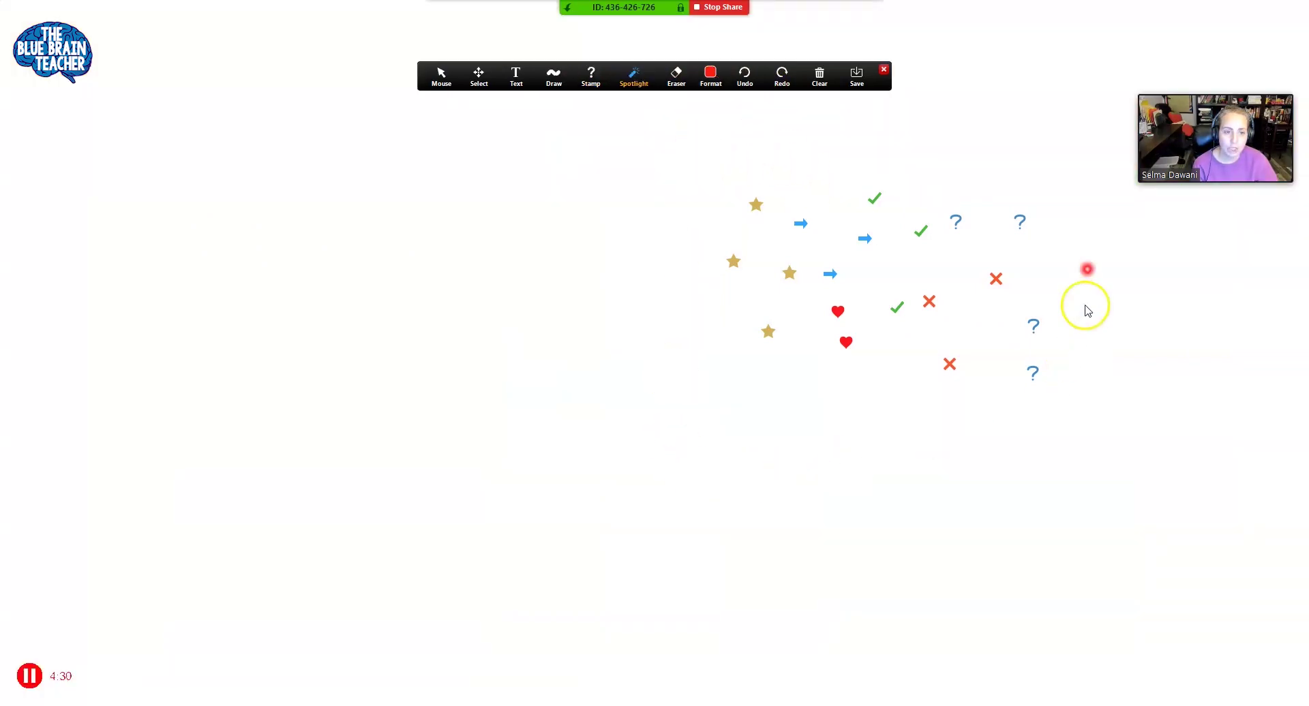